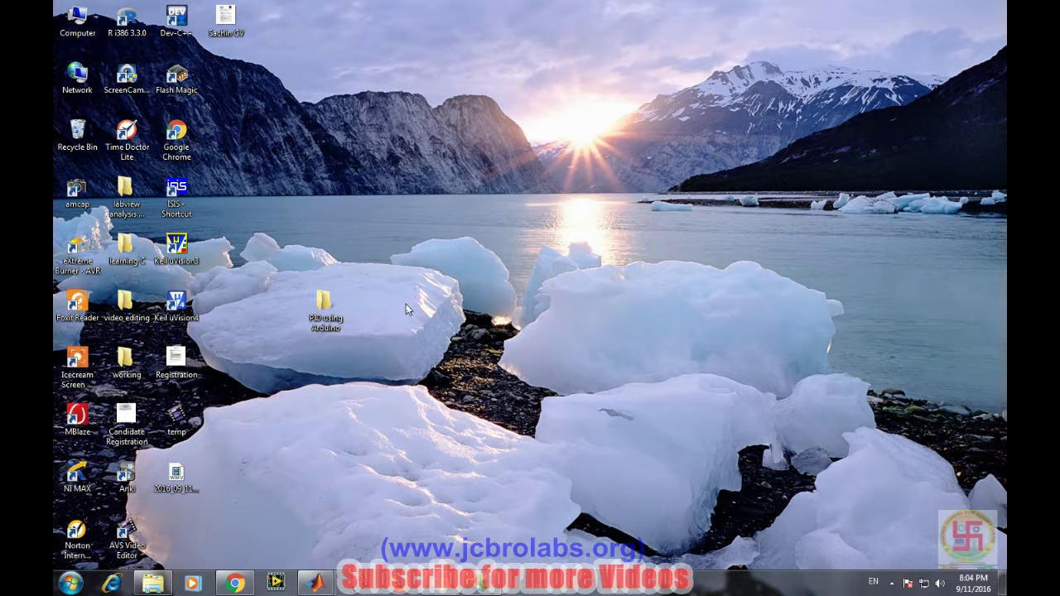
Step: Define s = tf('s') and sys = 1/(s^2 + 10*s + 20) in the Command Window
mouse_move(312, 582)
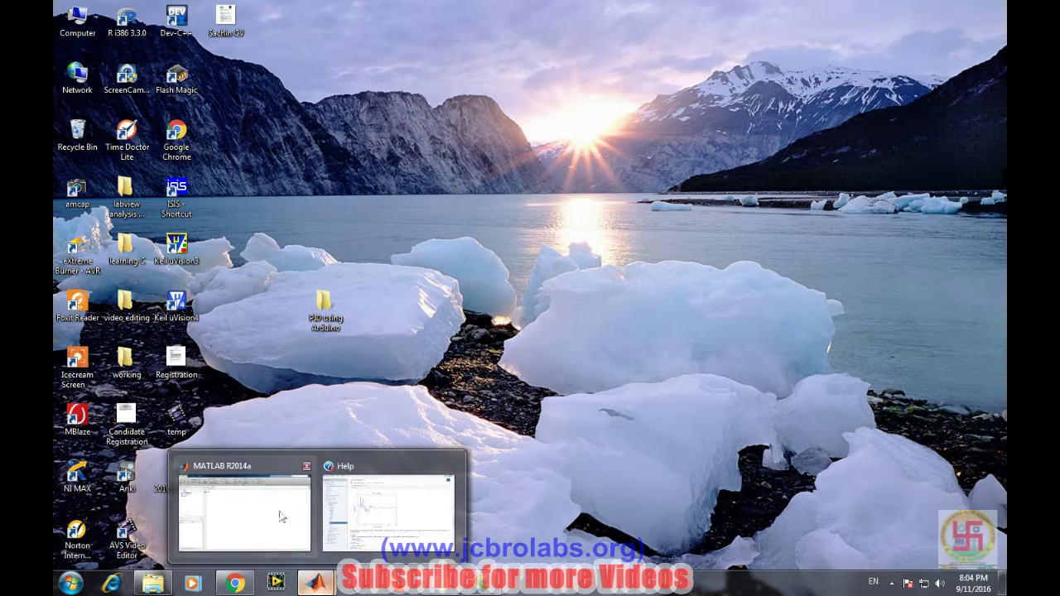
left_click(249, 506)
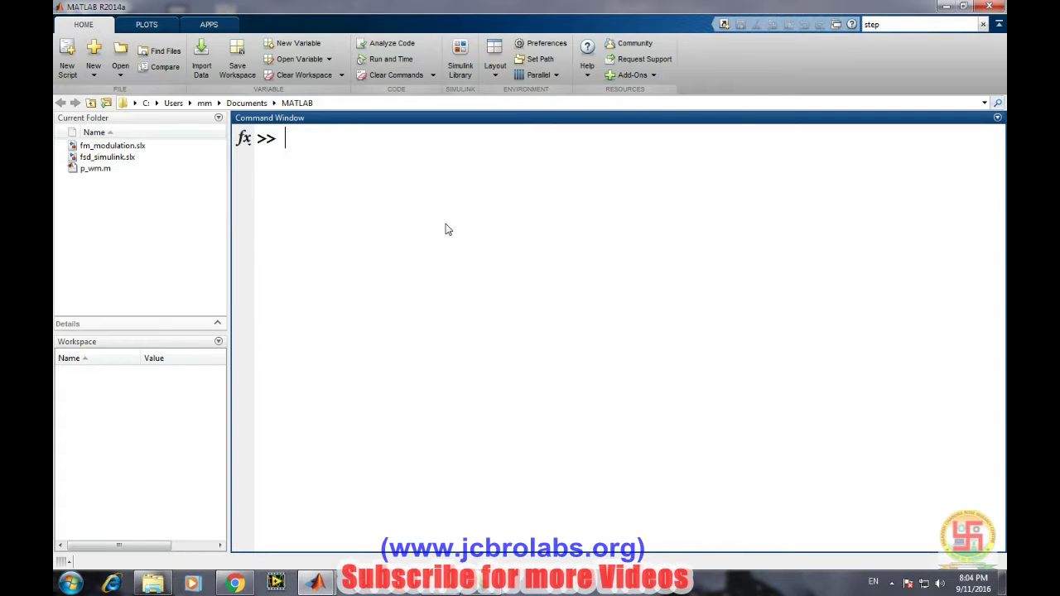
type("s = t")
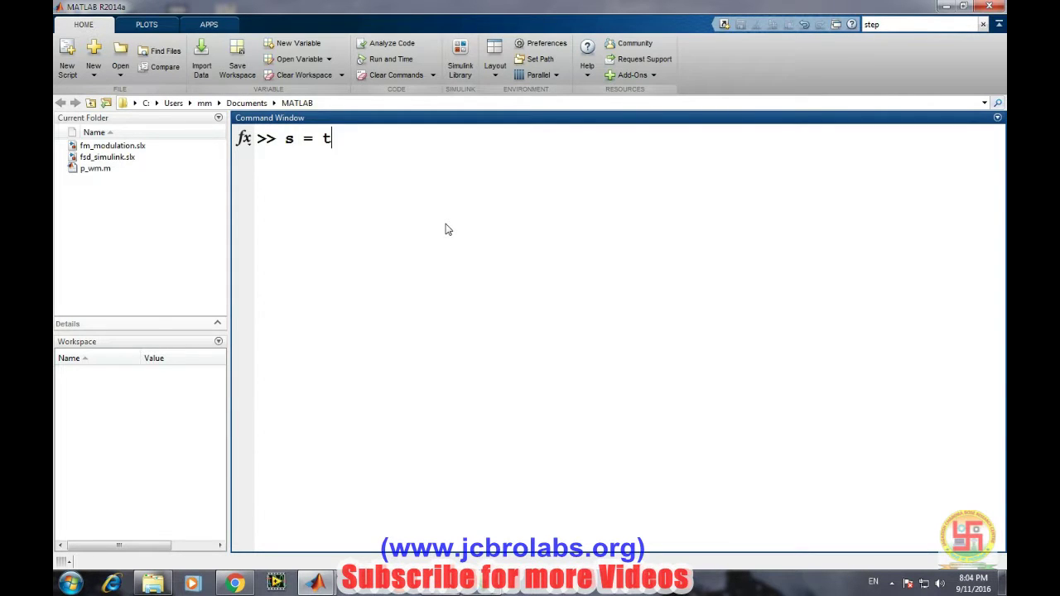
type("f('s")
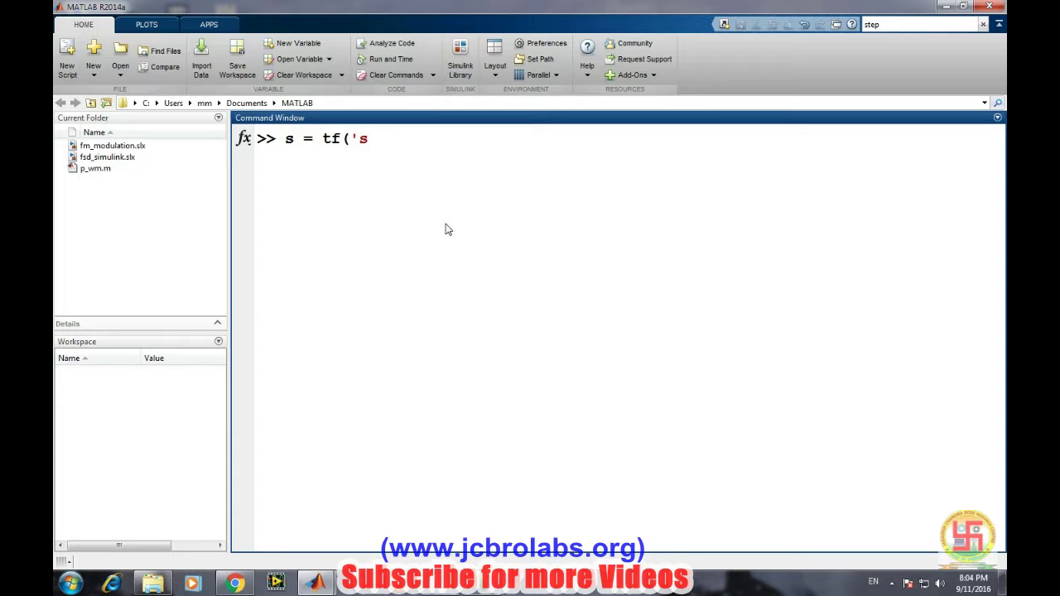
type("');")
key("Return")
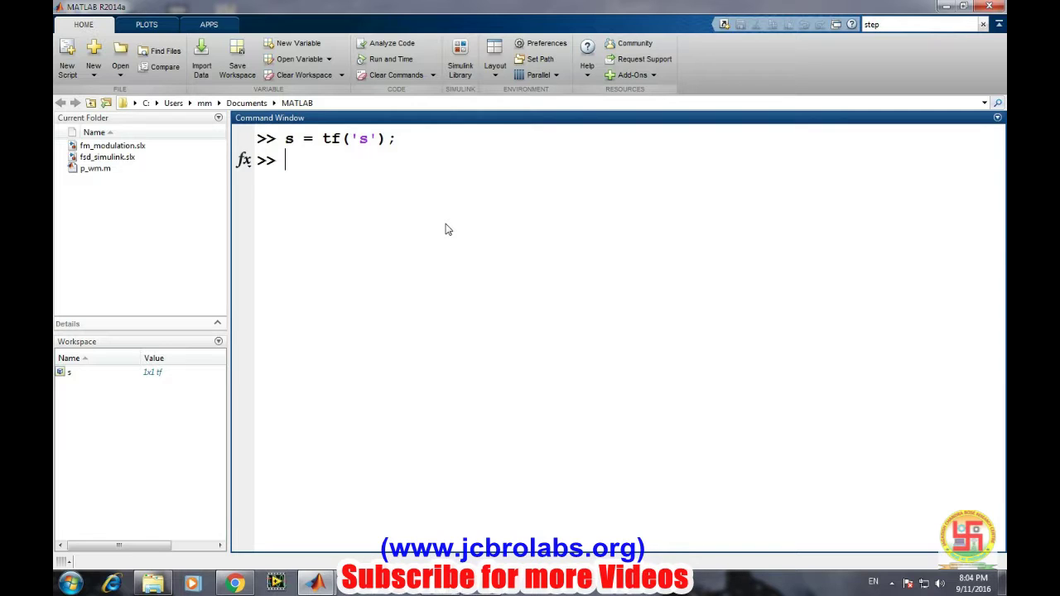
type("sys ")
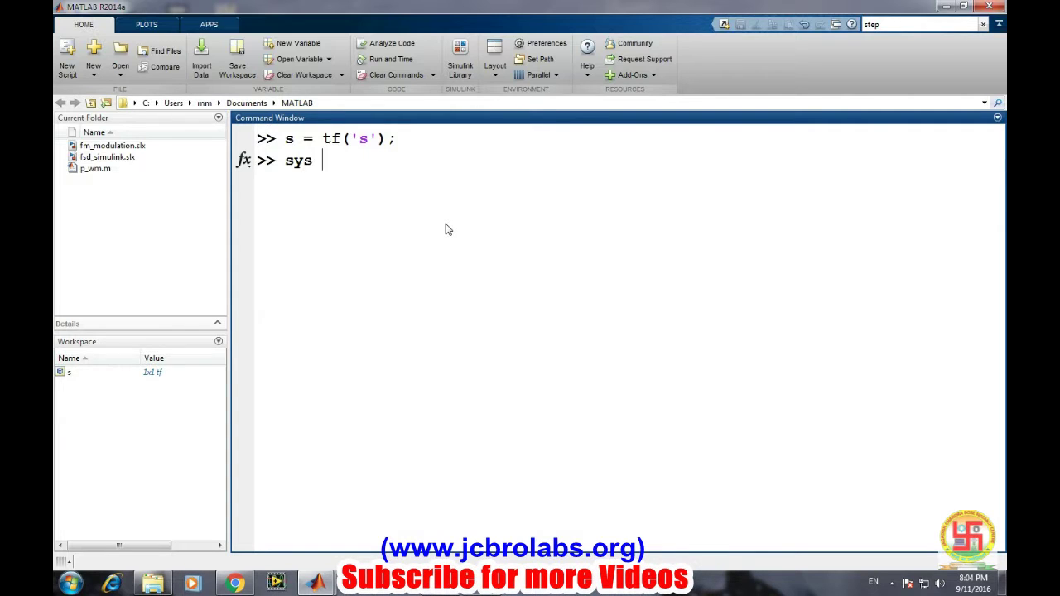
type("= 1/(s^2 + 10*")
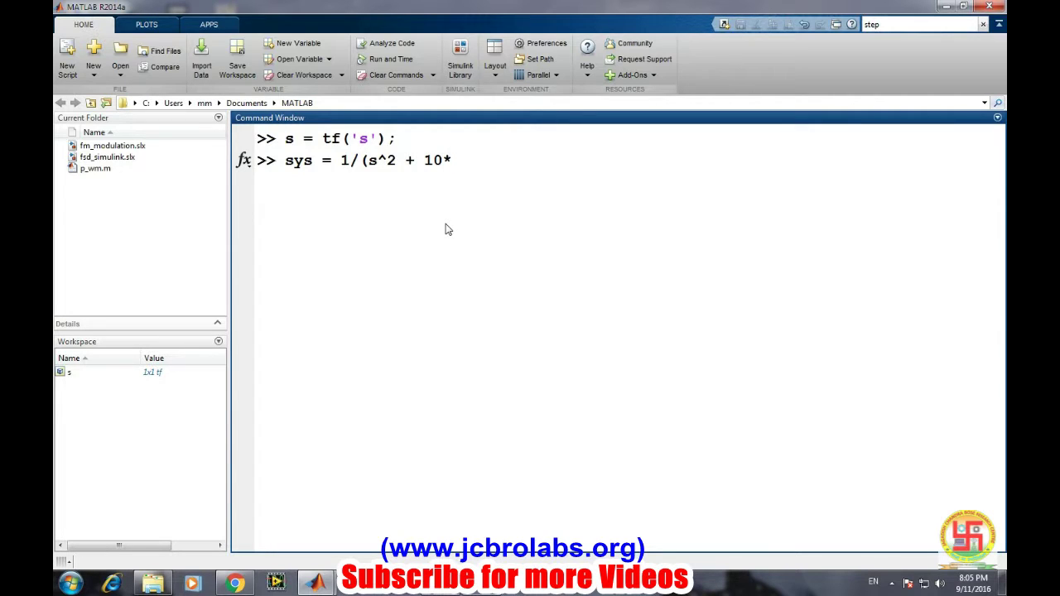
type("s + 20);")
key("Return")
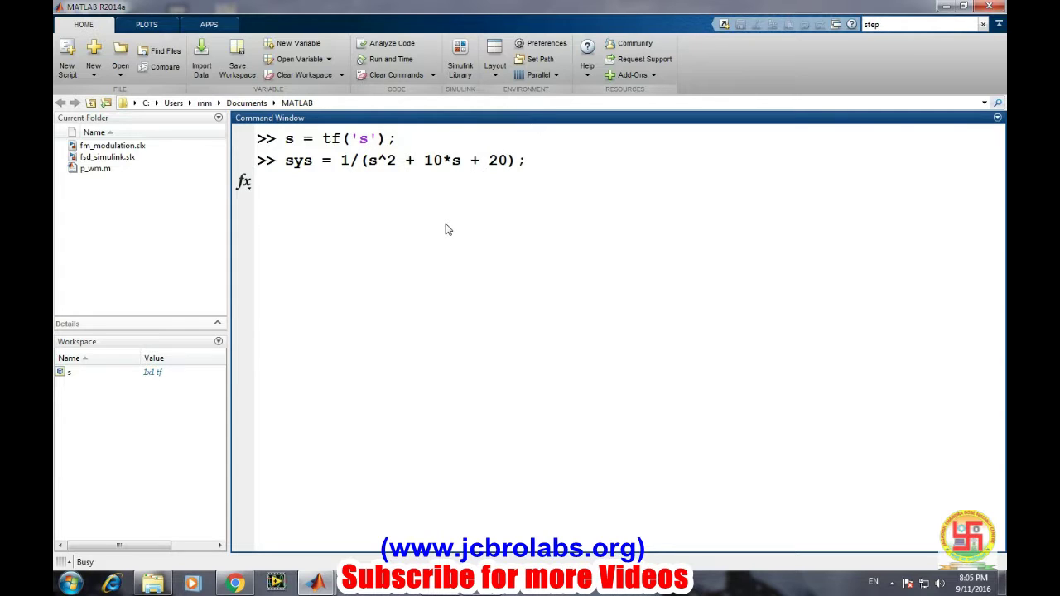
Step: Display sys as a continuous-time transfer function
key("Return")
type("sys")
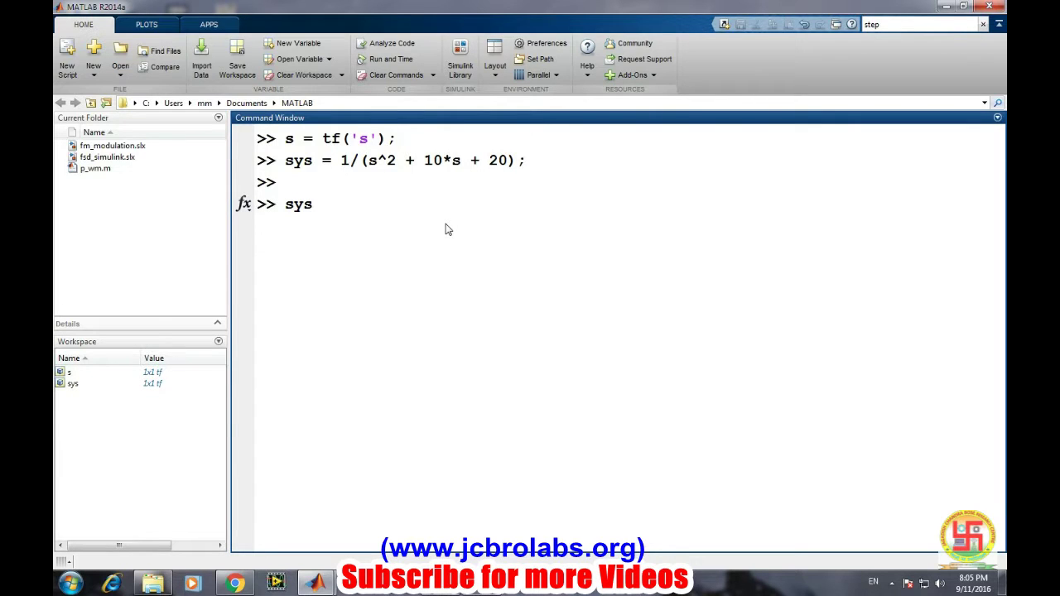
key("Return")
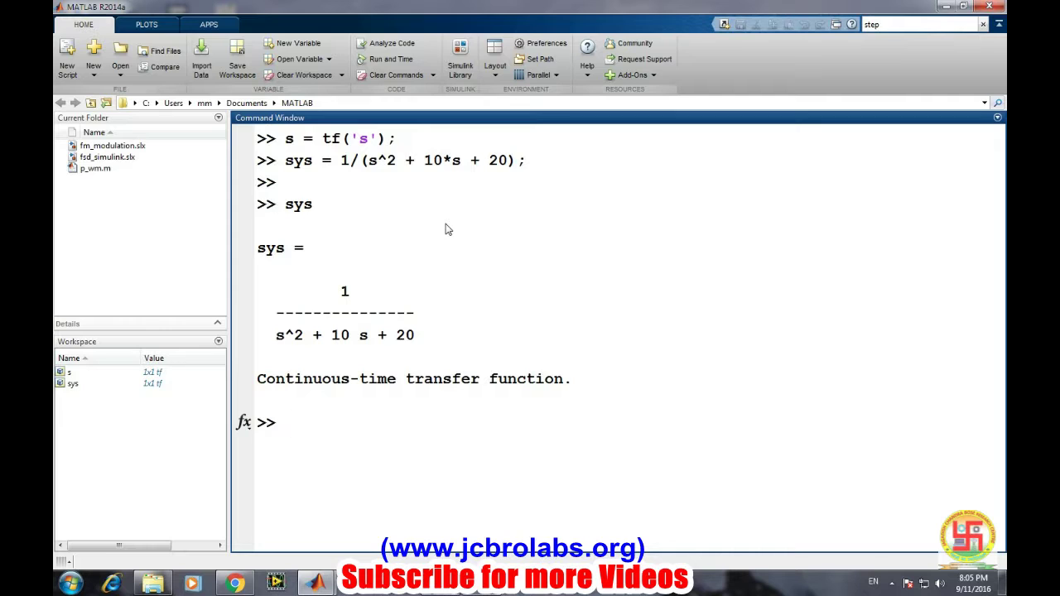
Step: Plot impulse(sys), maximize the Impulse Response figure, then close it
type("impulse(s")
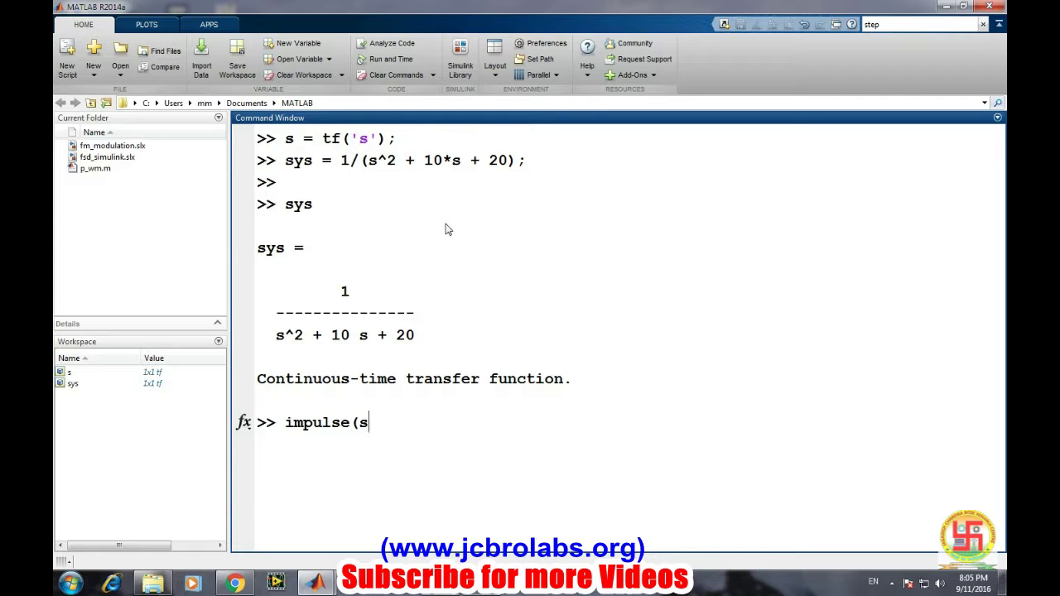
type("ys);")
key("Return")
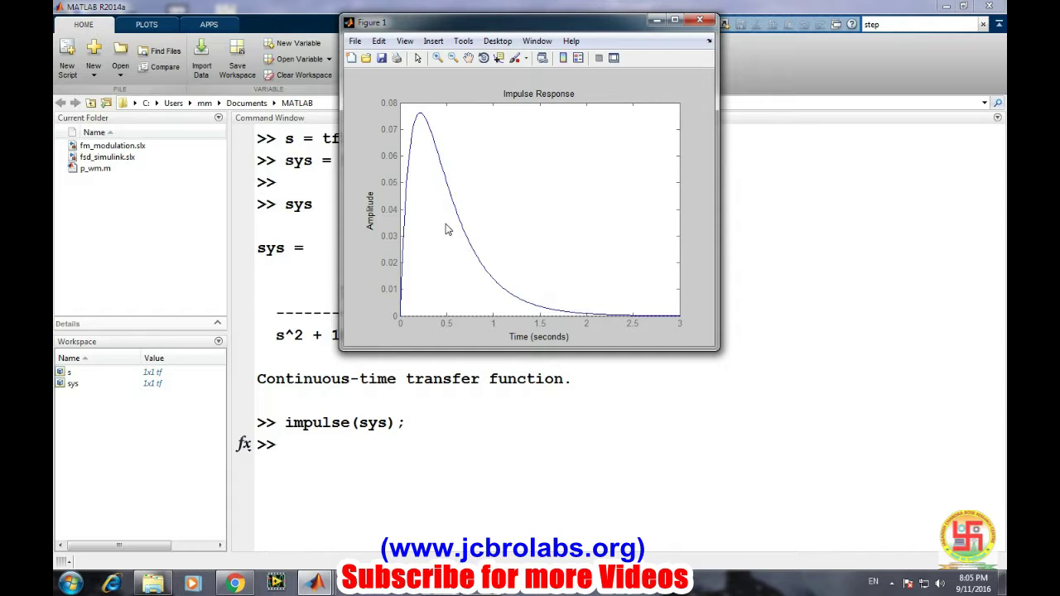
left_click(674, 19)
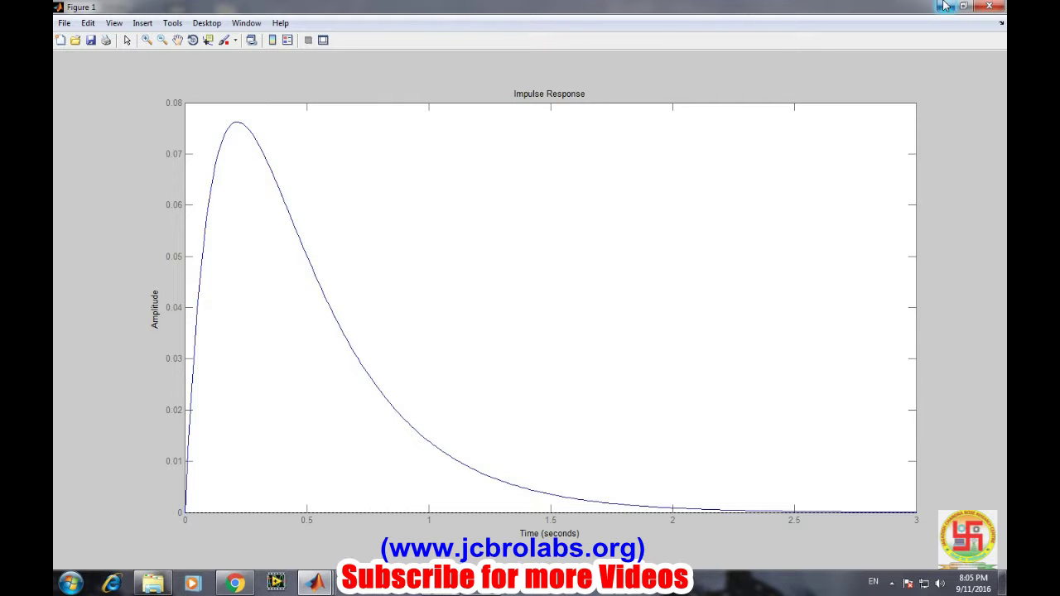
left_click(986, 7)
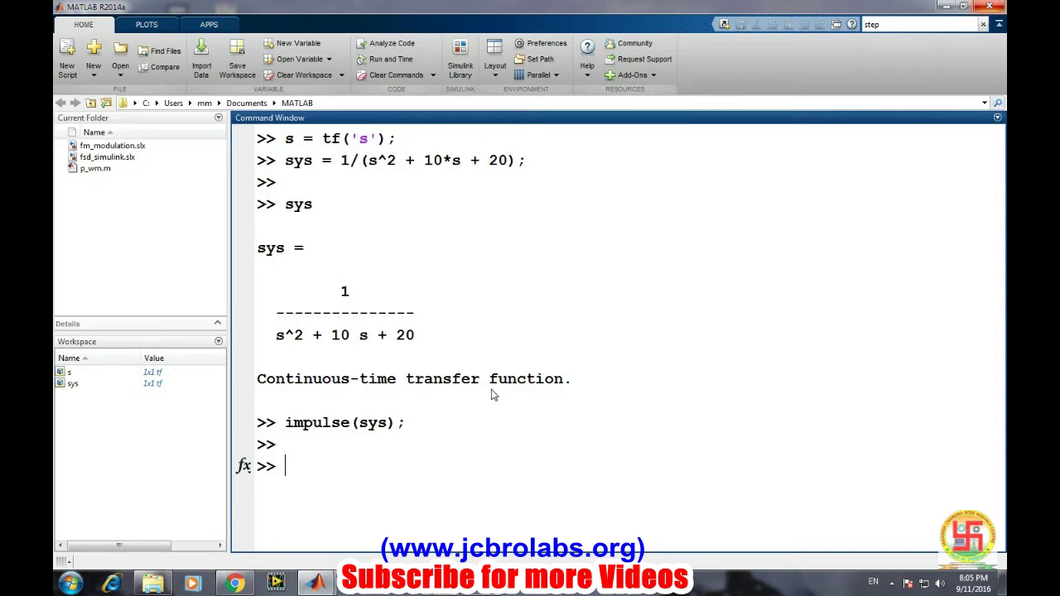
Step: Plot step(sys), bring the Step Response figure back maximized, then close it
type("step(sys);")
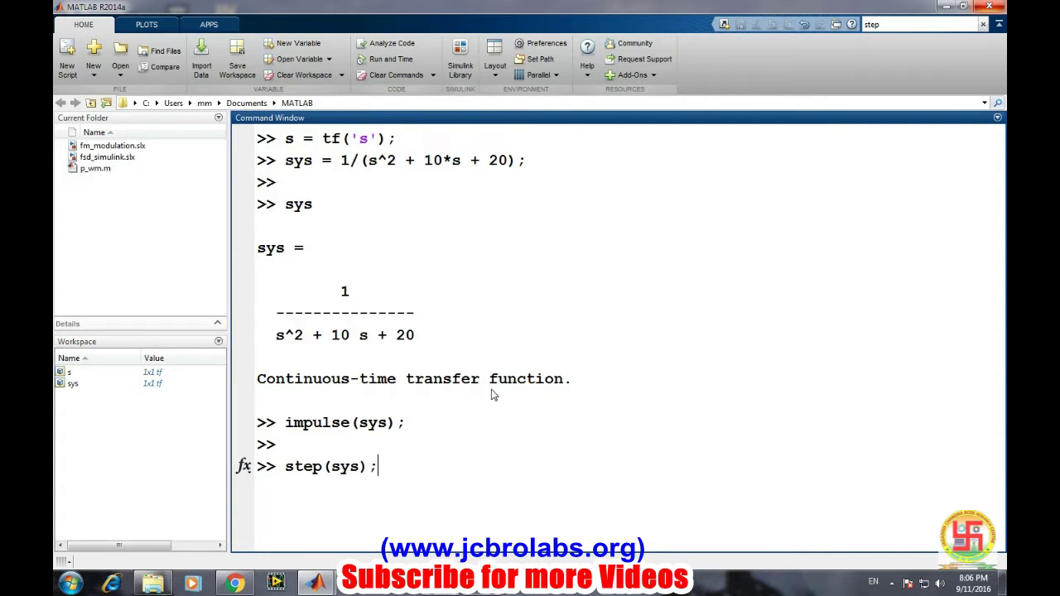
key("Return")
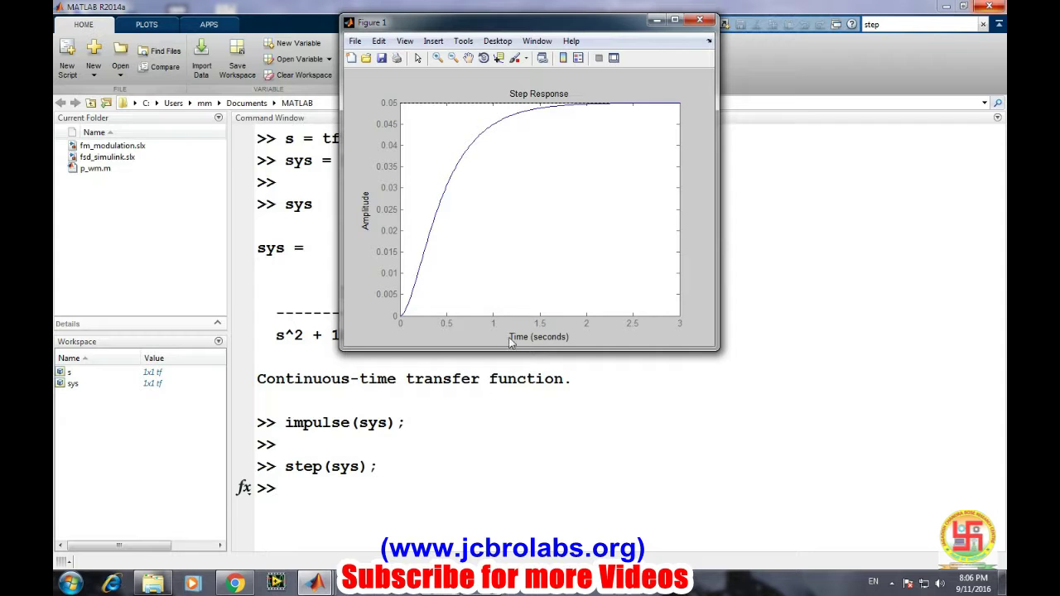
left_click(318, 475)
mouse_move(325, 584)
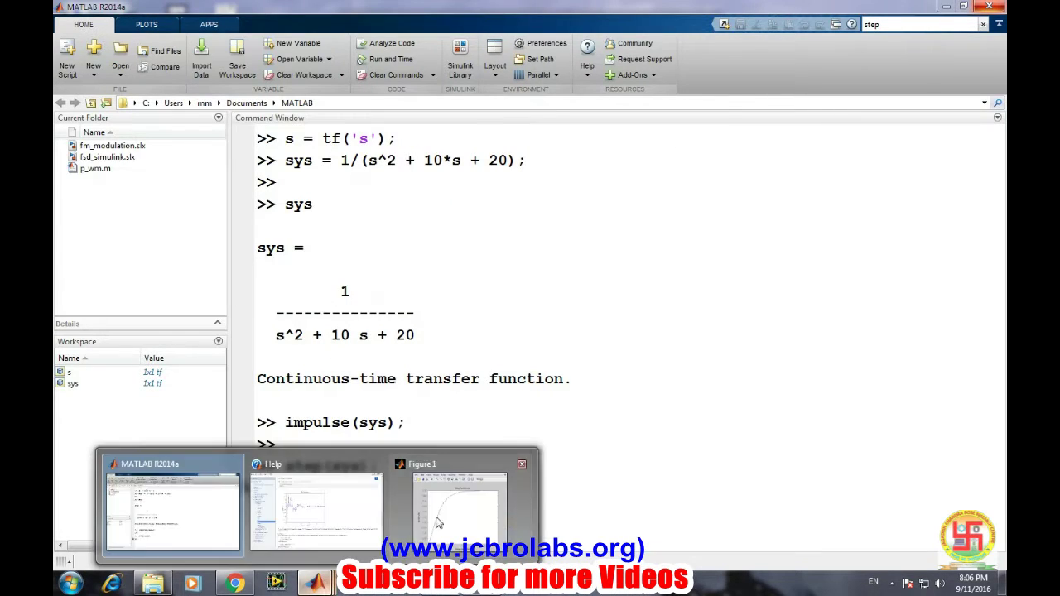
left_click(459, 497)
left_click(672, 19)
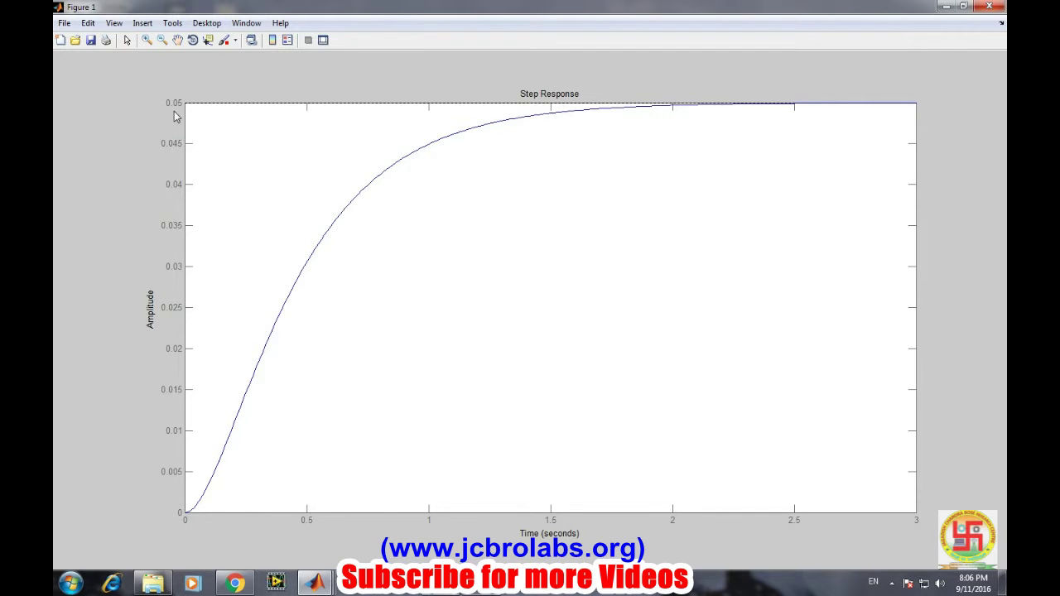
left_click(989, 6)
Step: Run step(1,1); hold on; step(sys); and maximize the overlay figure
type("step(")
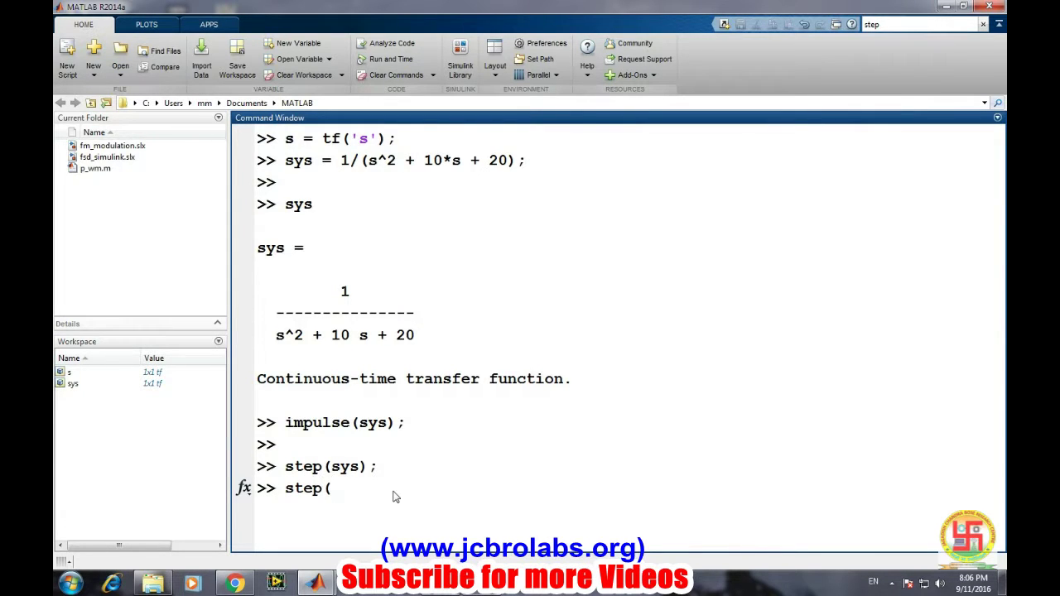
type("1,1); hold on; step(sys")
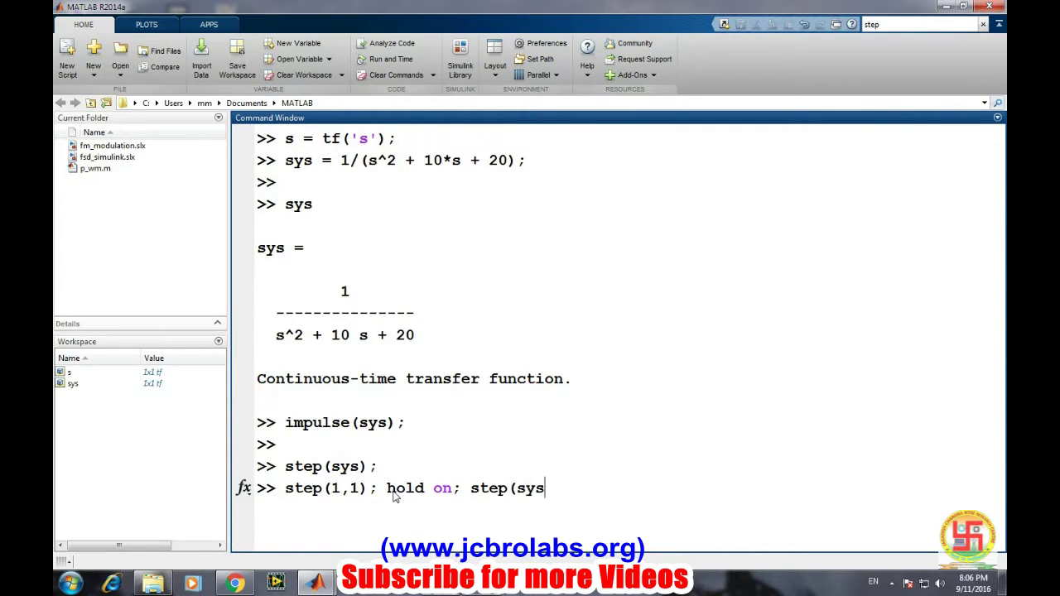
type(");")
key("Return")
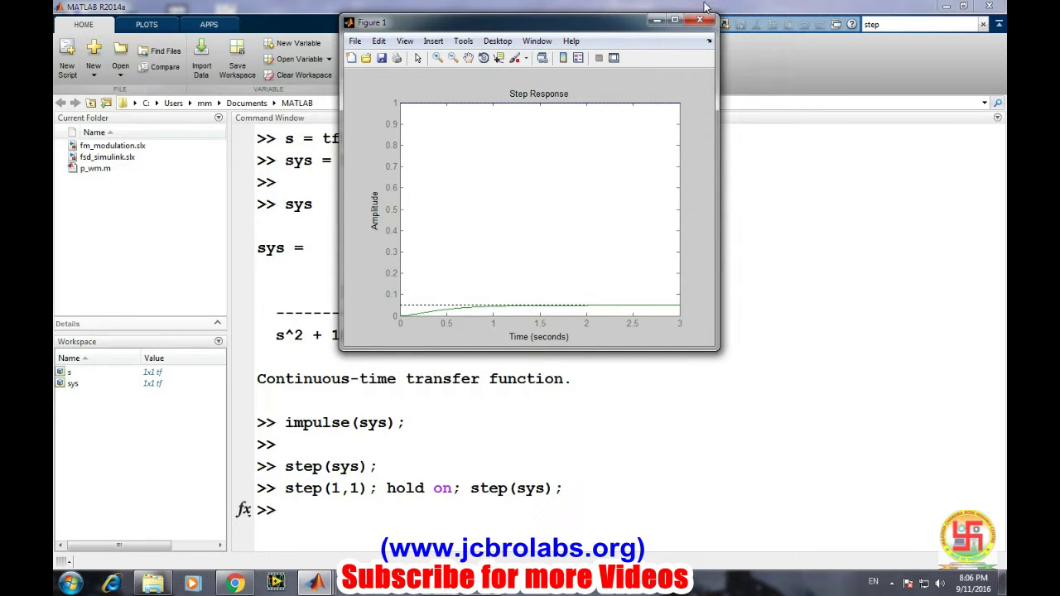
left_click(676, 19)
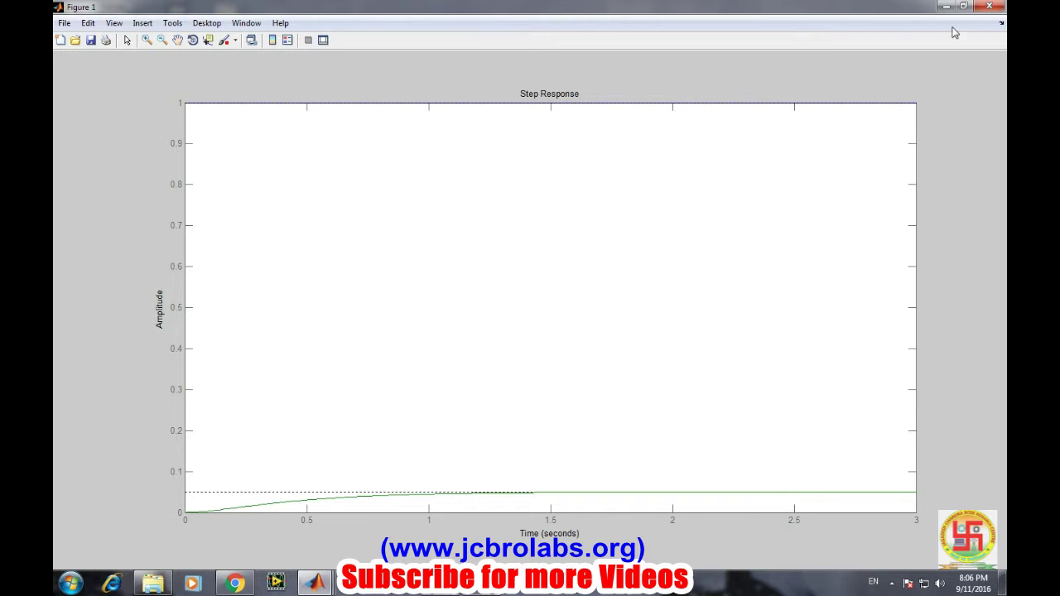
Step: Mark the peak response and settling time characteristics on the step plot
right_click(540, 369)
mouse_move(580, 394)
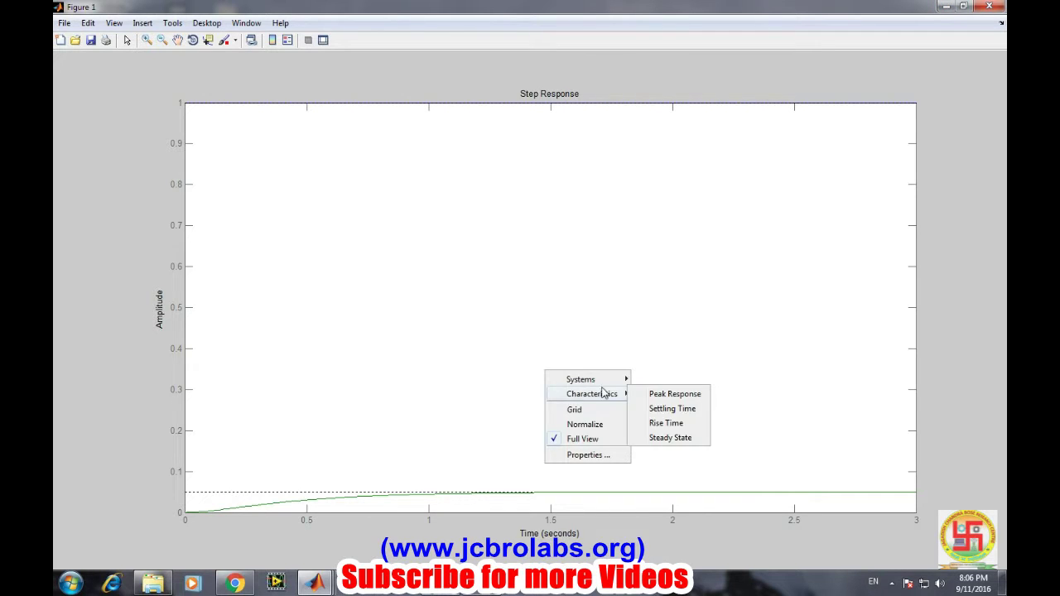
left_click(687, 394)
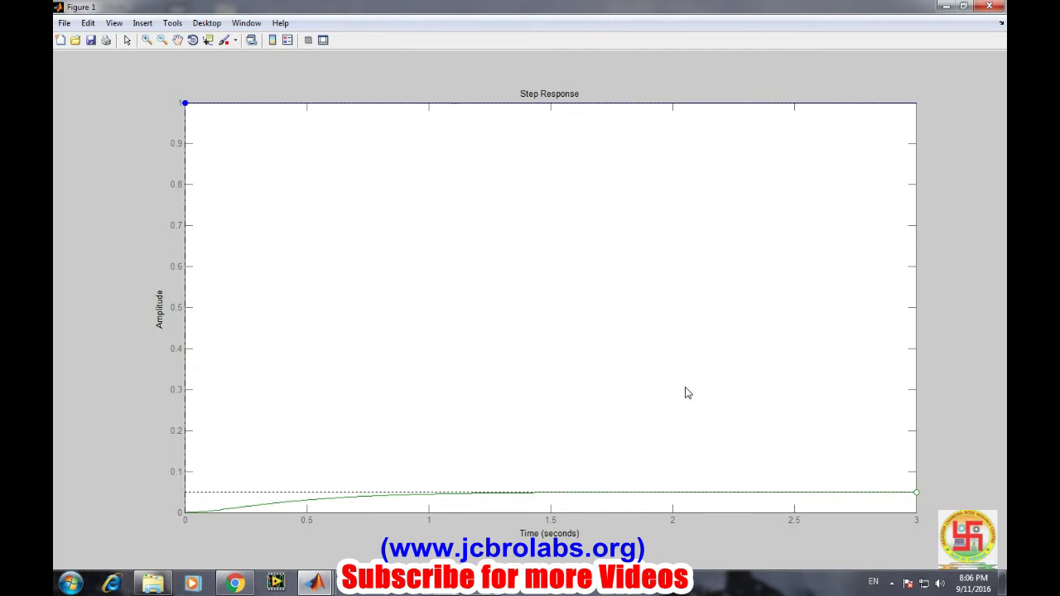
right_click(439, 262)
mouse_move(488, 287)
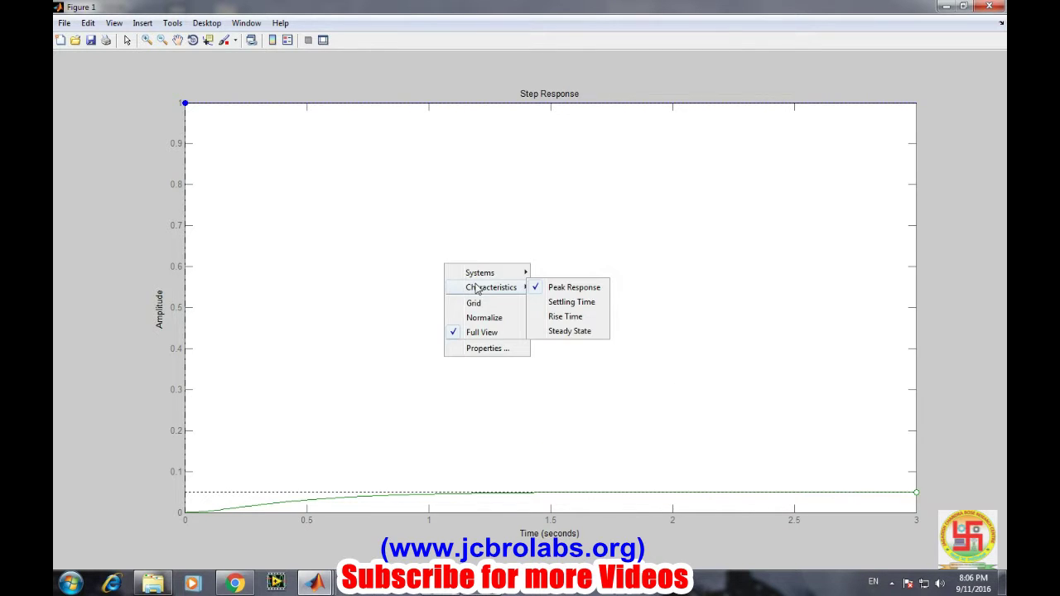
left_click(573, 303)
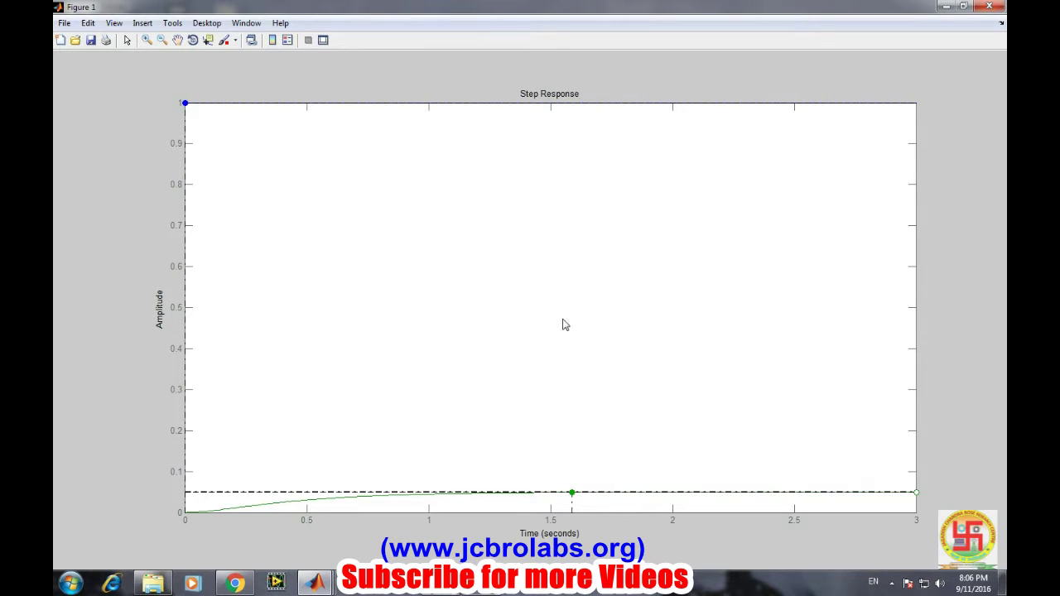
Step: Mark the rise time and steady-state value characteristics on the step plot
mouse_move(569, 491)
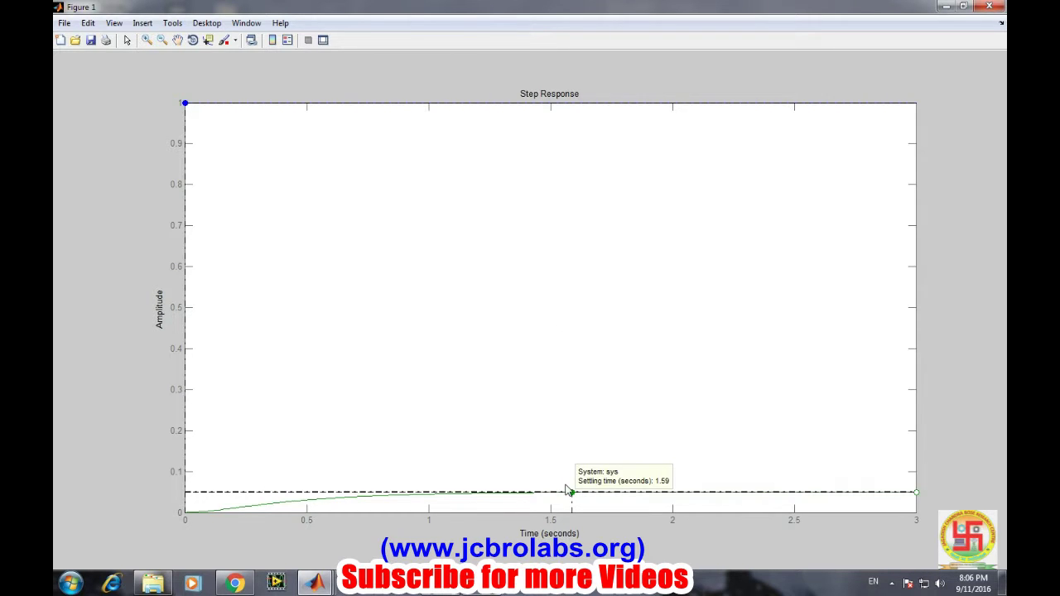
right_click(410, 235)
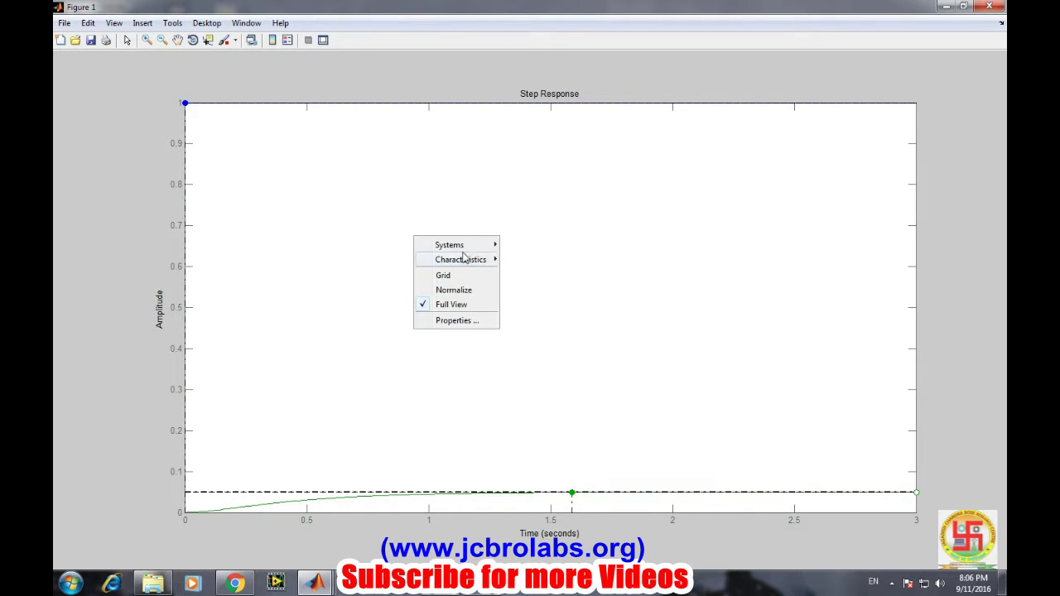
mouse_move(468, 259)
left_click(523, 291)
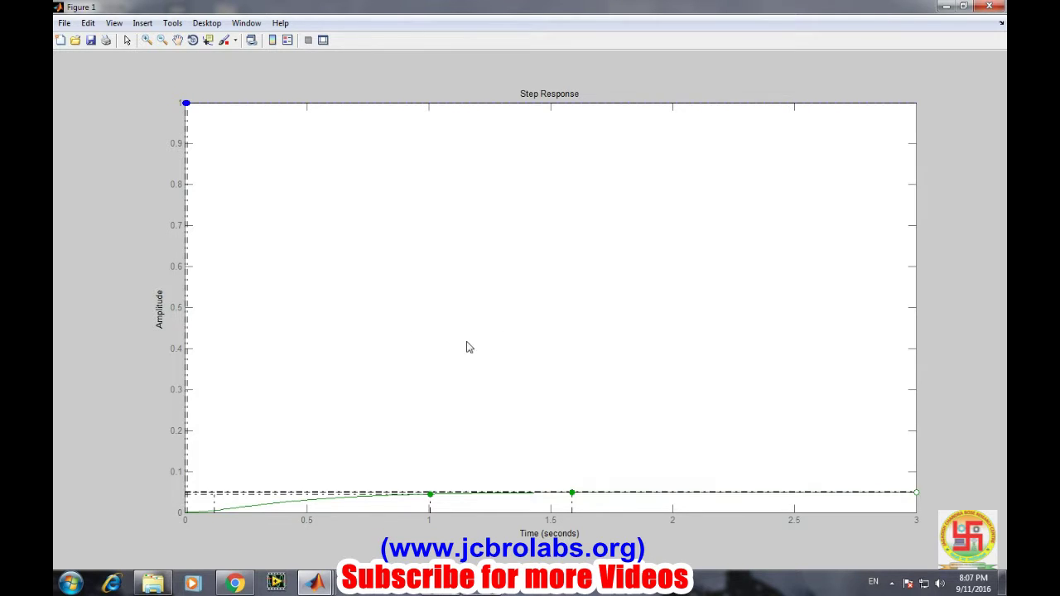
mouse_move(423, 494)
right_click(435, 256)
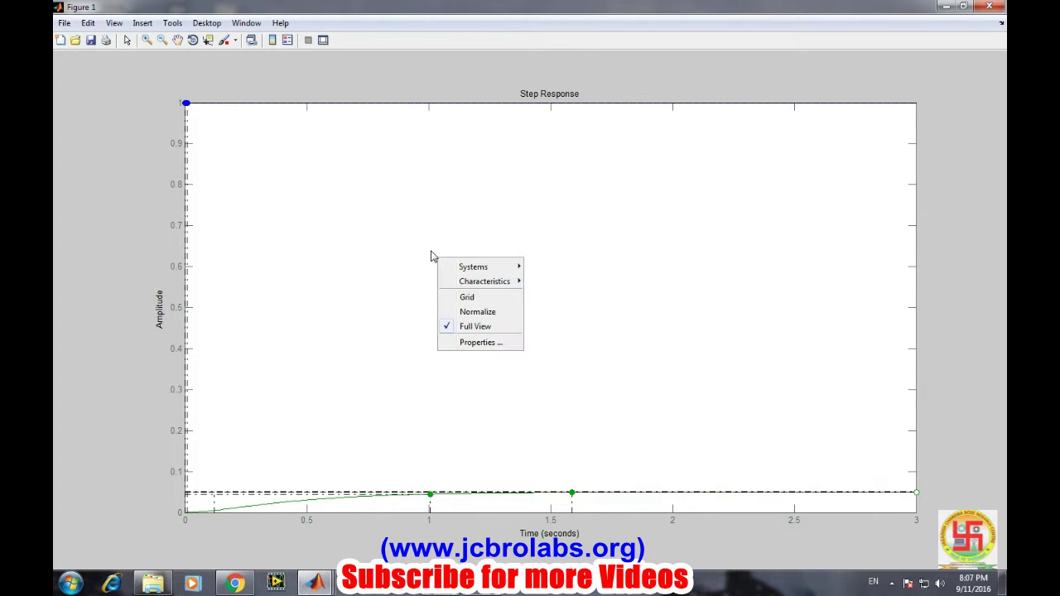
mouse_move(487, 282)
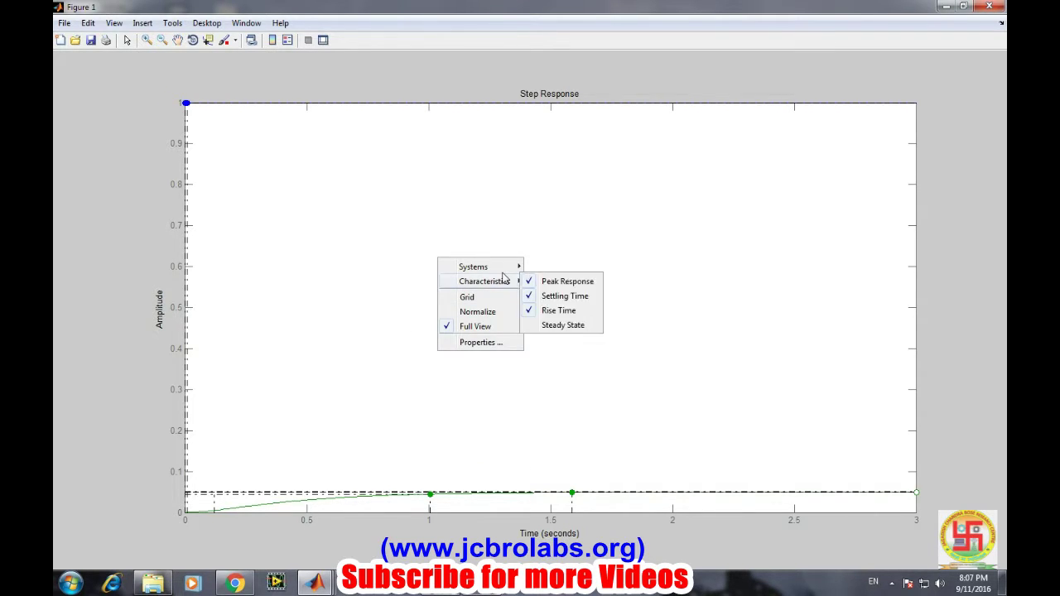
left_click(557, 325)
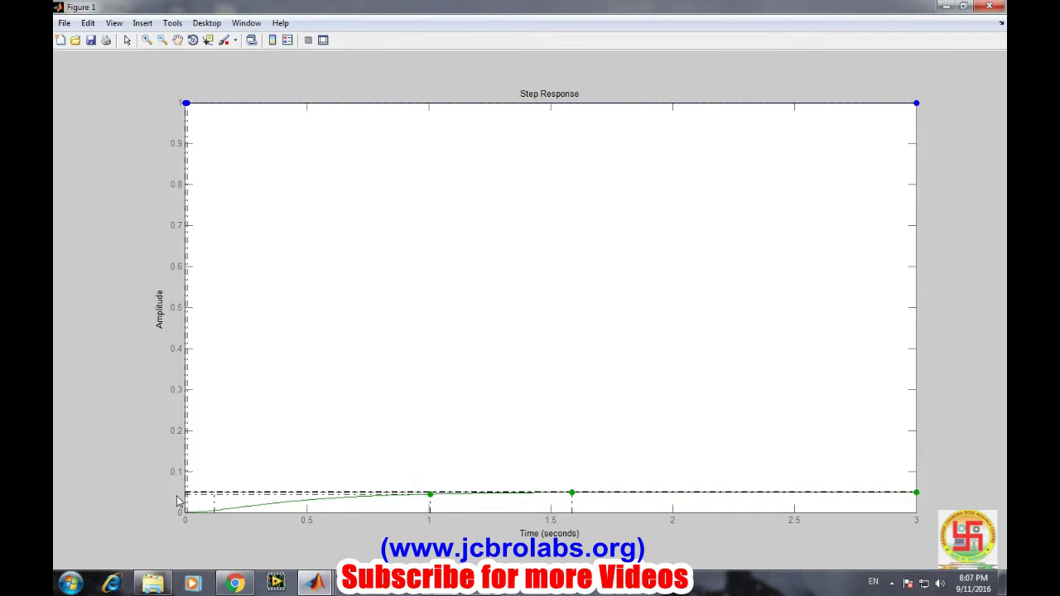
Step: Minimize the figure and clear the Command Window with clc
left_click(943, 6)
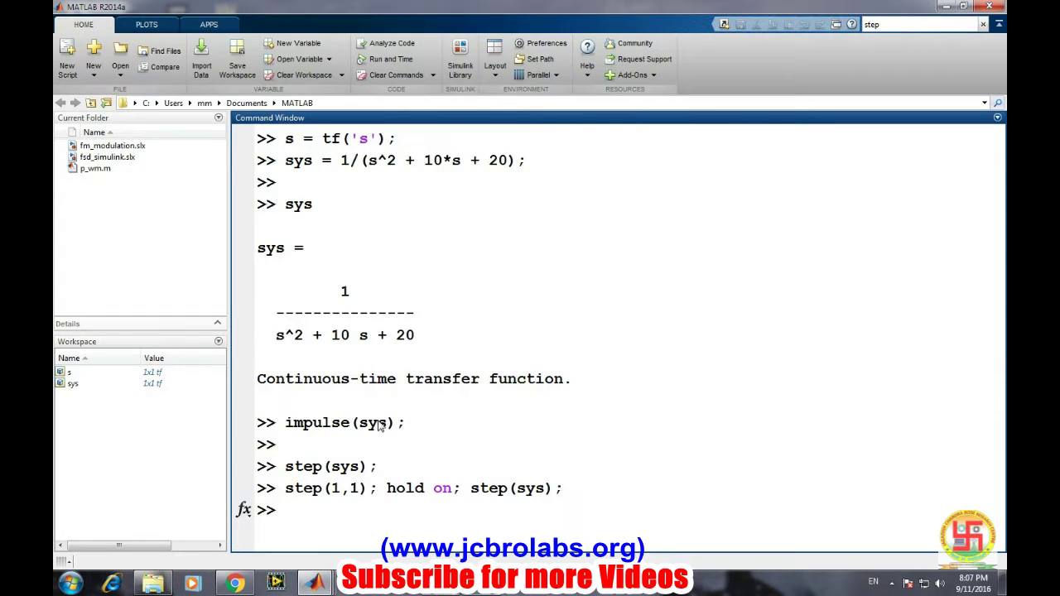
type("clc")
key("Return")
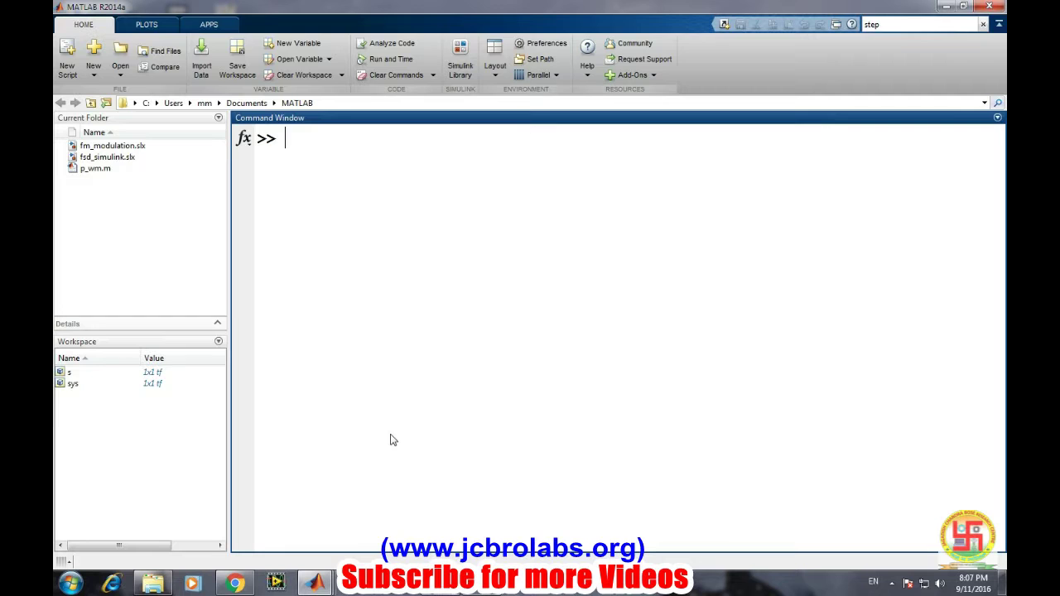
Step: Run stepinfo(sys) and highlight the SettlingMax value 0.0500
type("stepinfo")
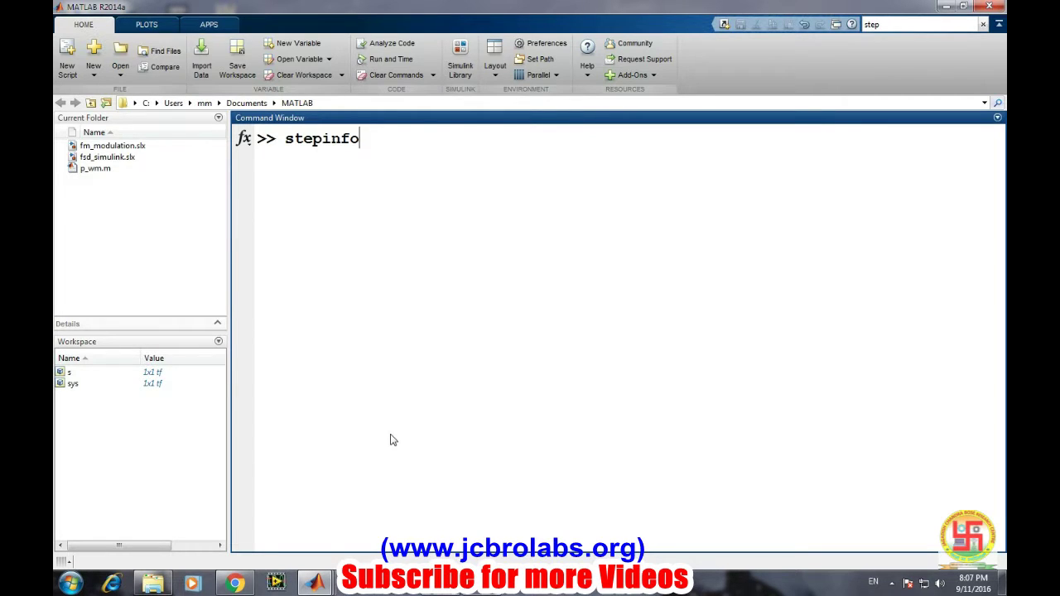
type("(sys)")
key("Return")
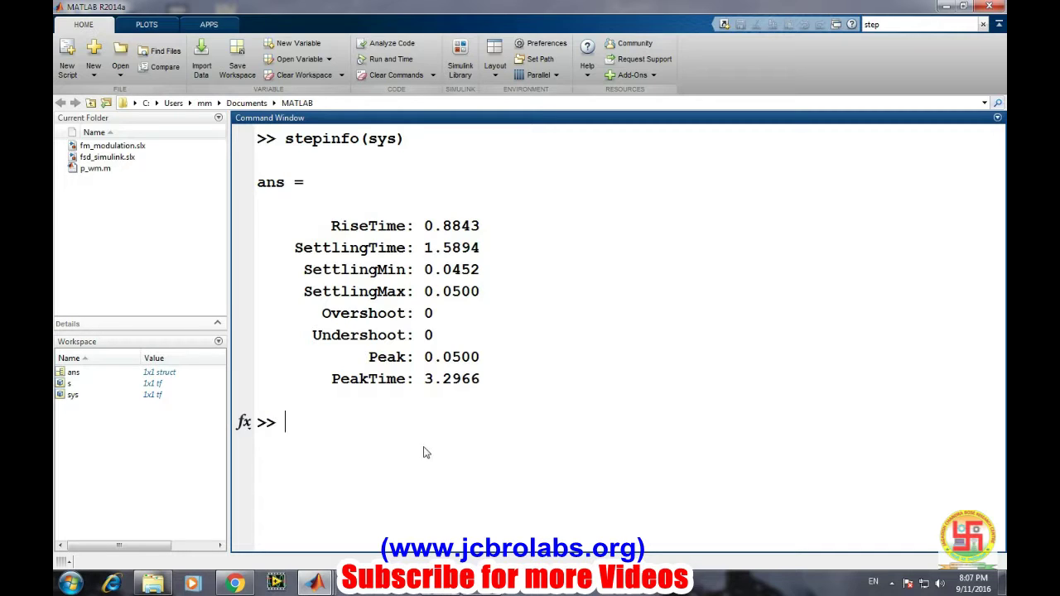
left_click_drag(421, 291, 480, 293)
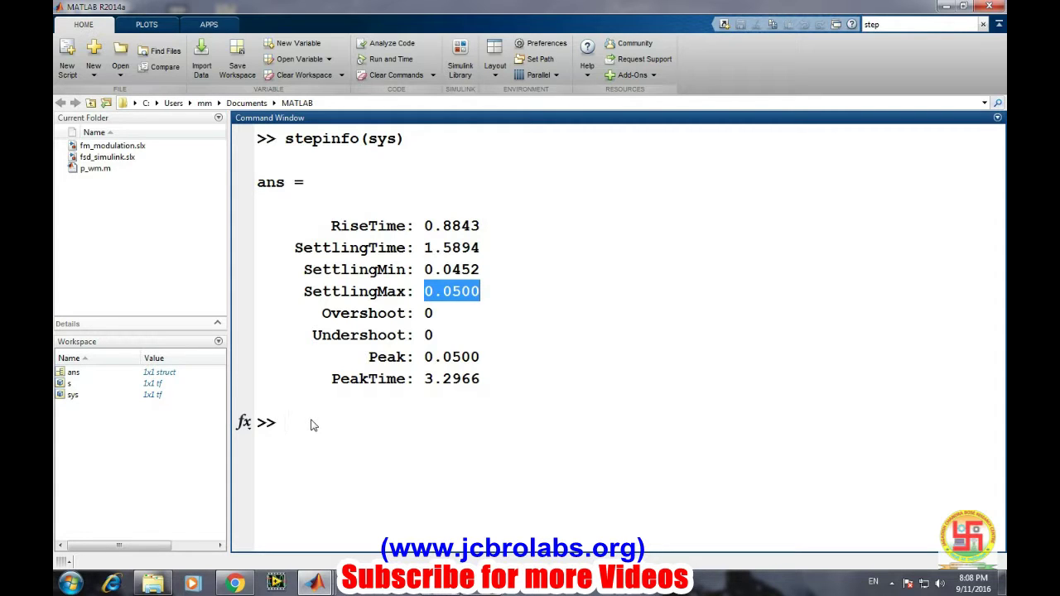
type("h = step(")
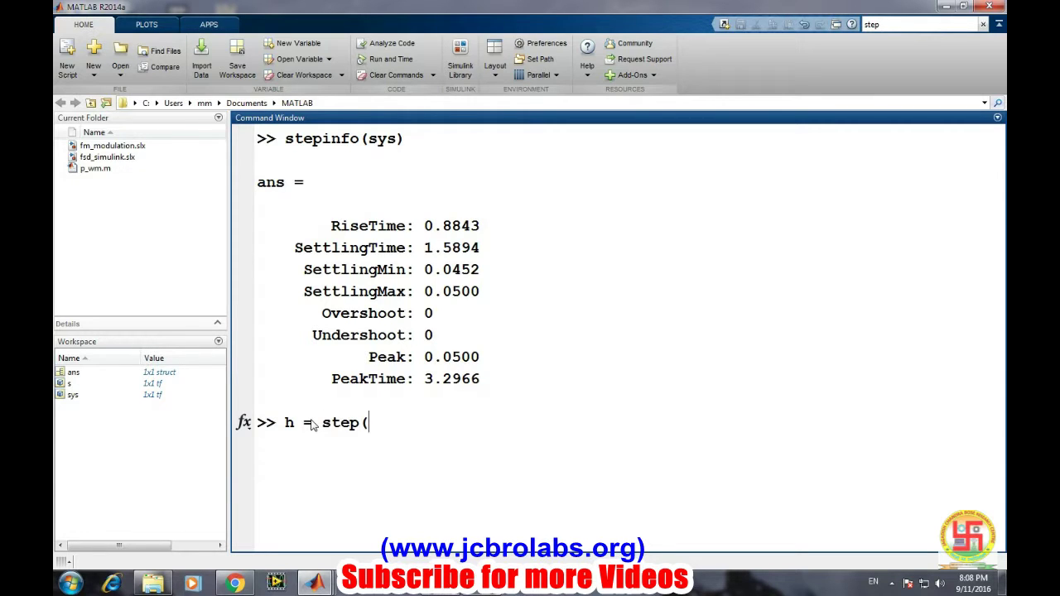
type("sys);")
Step: Store the step response in h and confirm size(h) returns 219 by 1
key("Return")
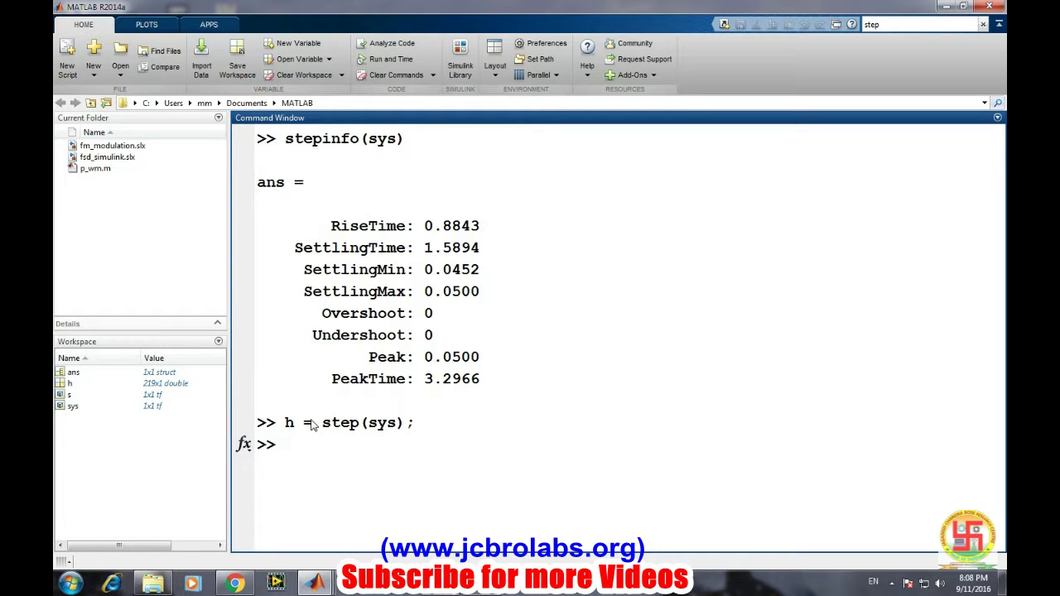
left_click(154, 384)
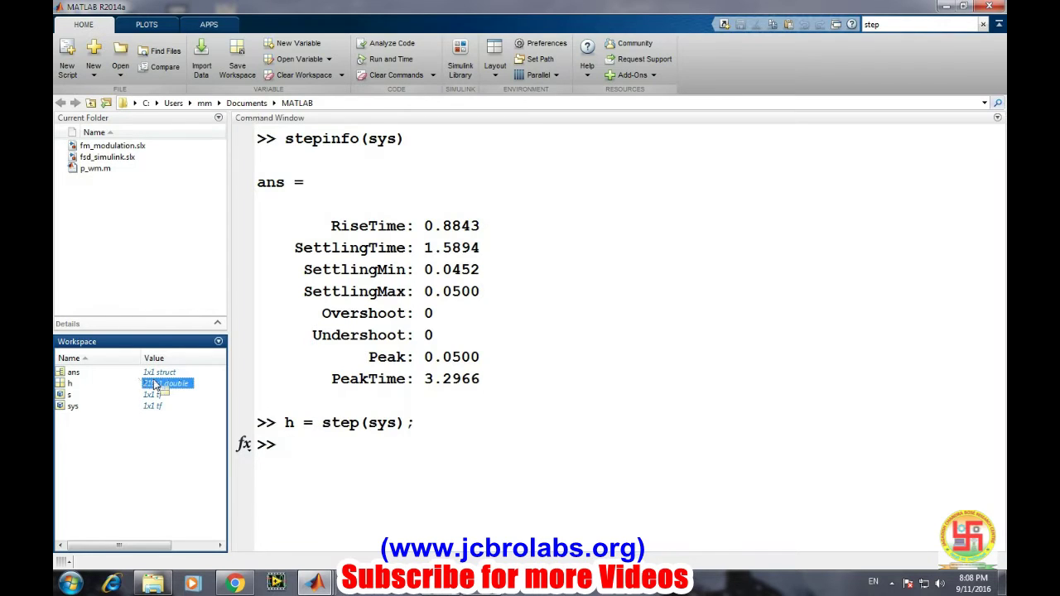
left_click(313, 446)
type("s")
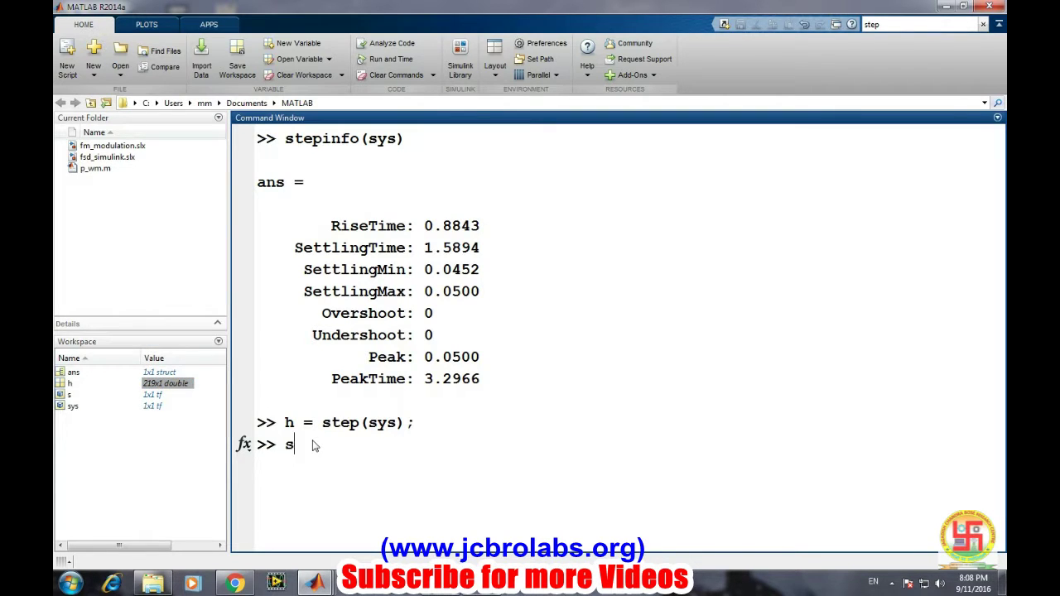
type("ize(h)")
key("Return")
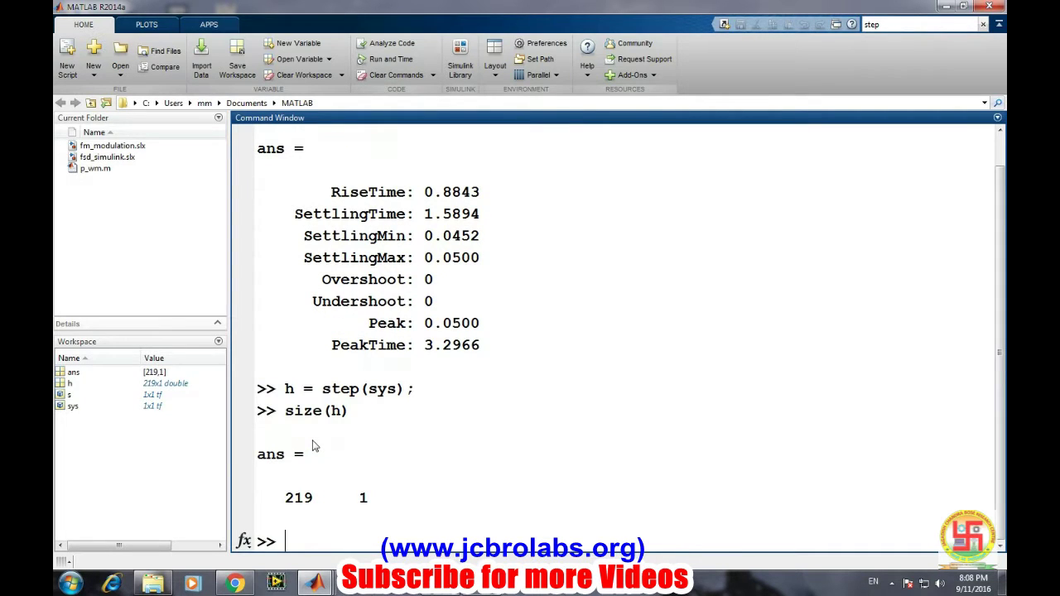
left_click_drag(280, 498, 310, 497)
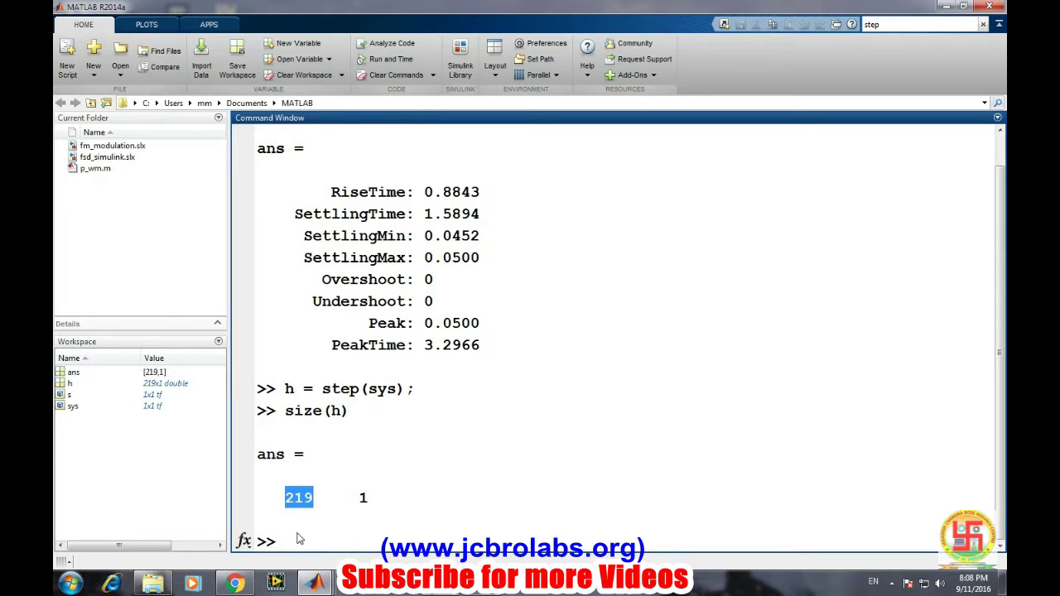
Step: Clear the Command Window with clc and all workspace variables with clear all
type("clc")
key("Return")
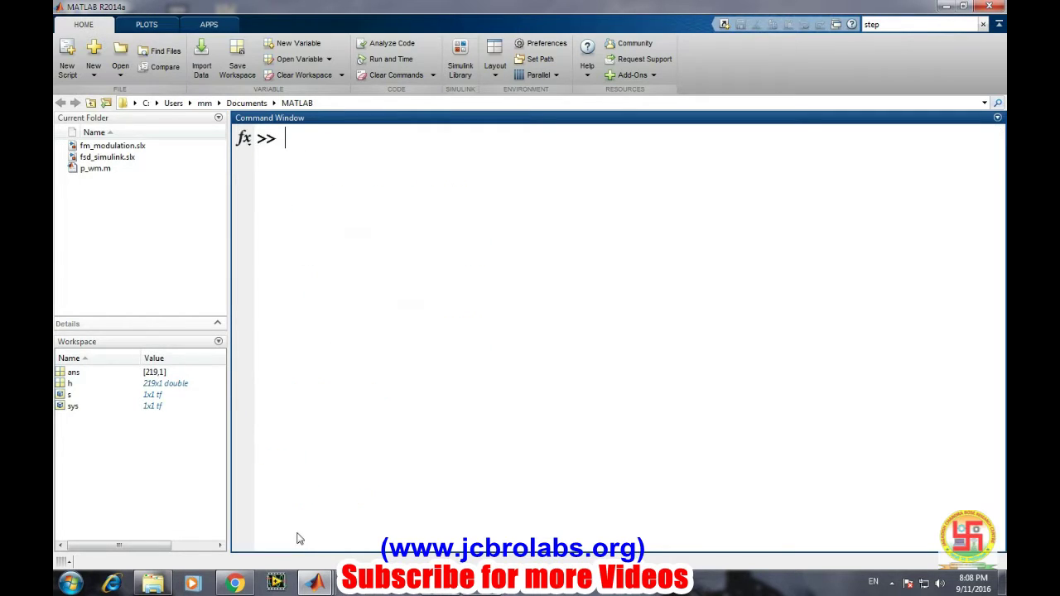
type("clear all;")
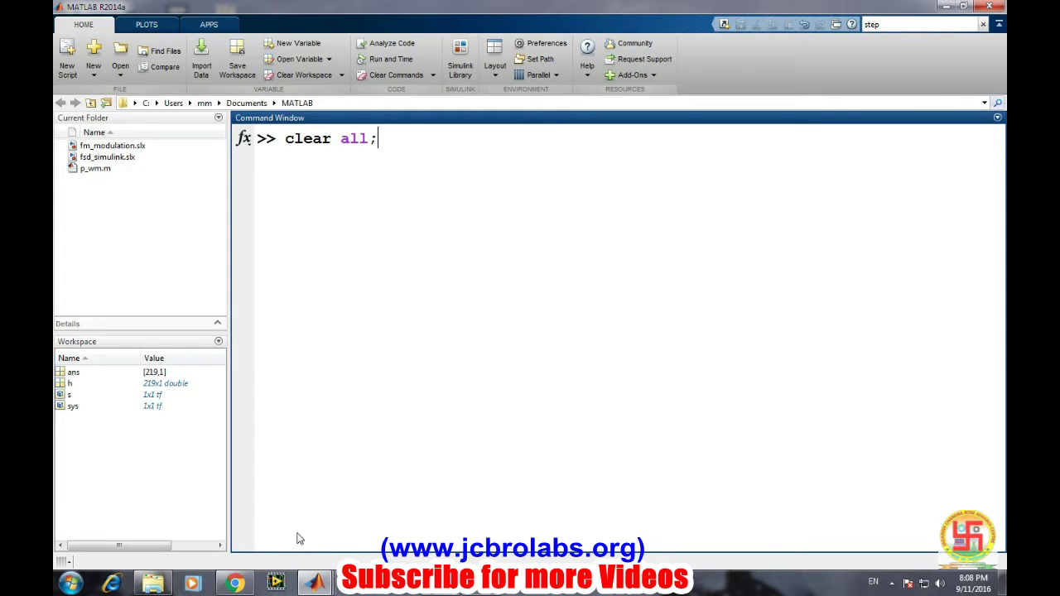
key("Return")
Step: Redefine s = tf('s') and sys = 1/(s+1), then run step(sys);
type("s")
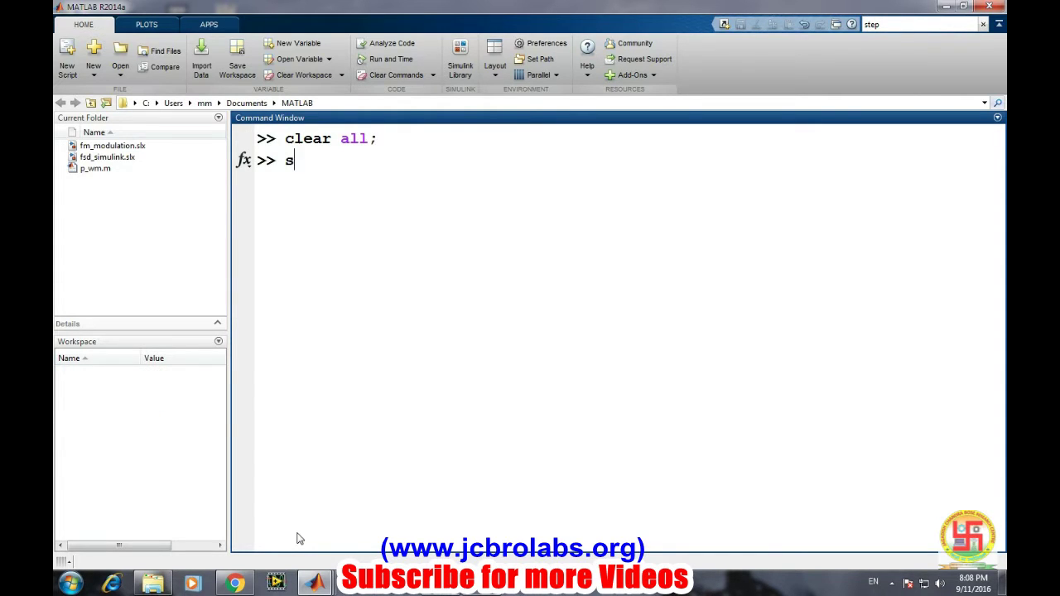
type(" = tf('s');")
key("Return")
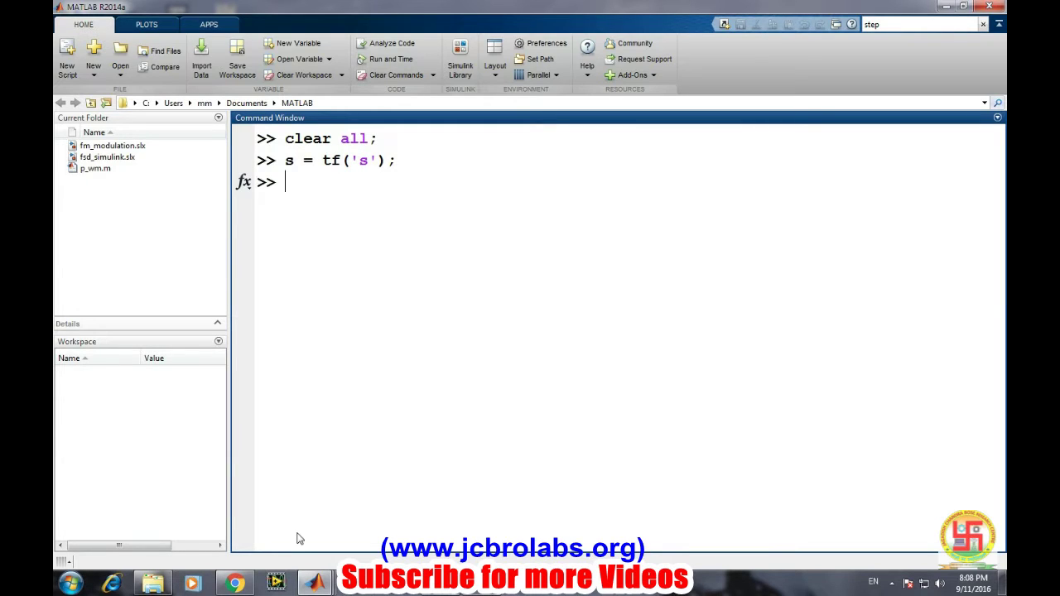
type("sys =")
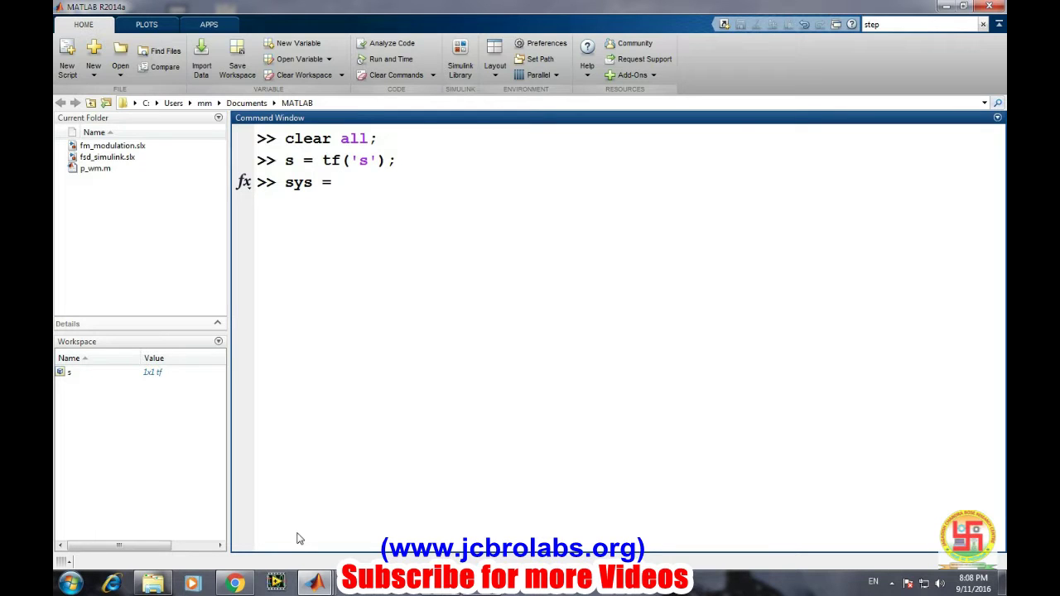
type(" 1/(s+1);")
key("Return")
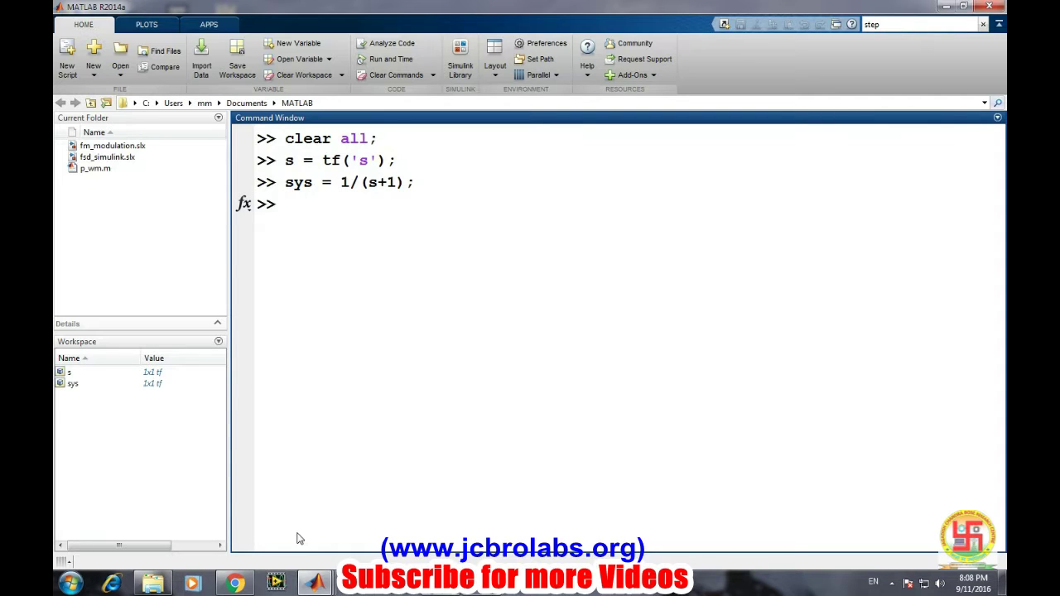
key("Return")
type("step(")
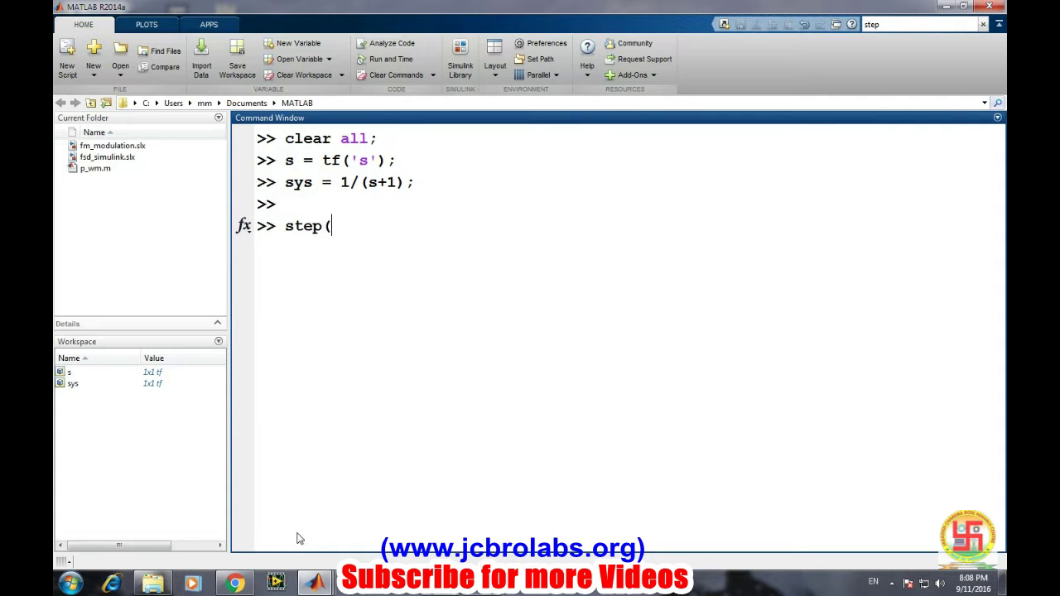
type("sys);")
key("Return")
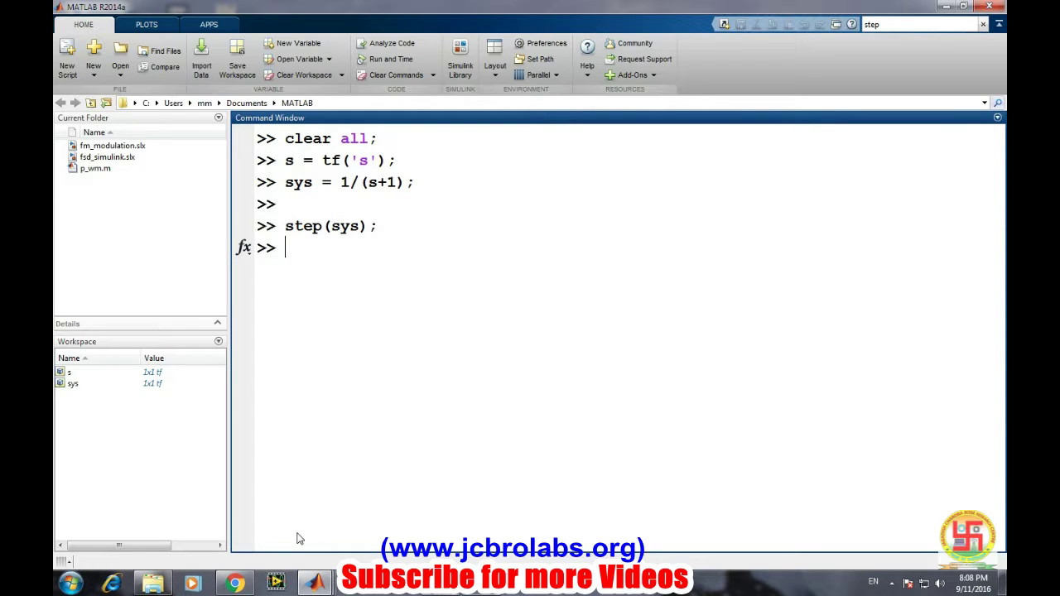
Step: Close the overlaid figure, replot step(sys) for 1/(s+1) maximized, then minimize it
mouse_move(315, 583)
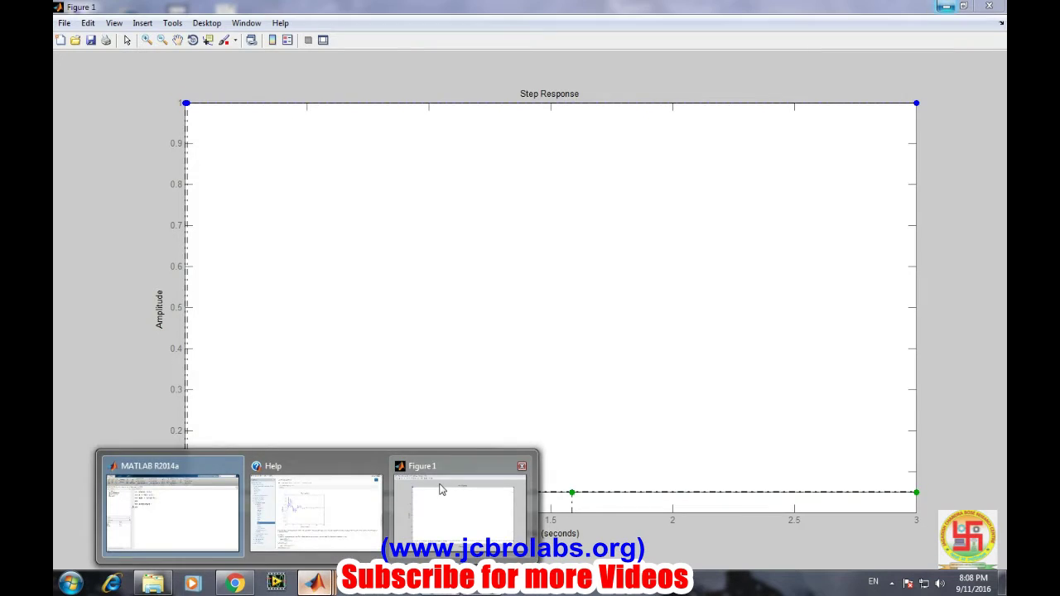
left_click(441, 489)
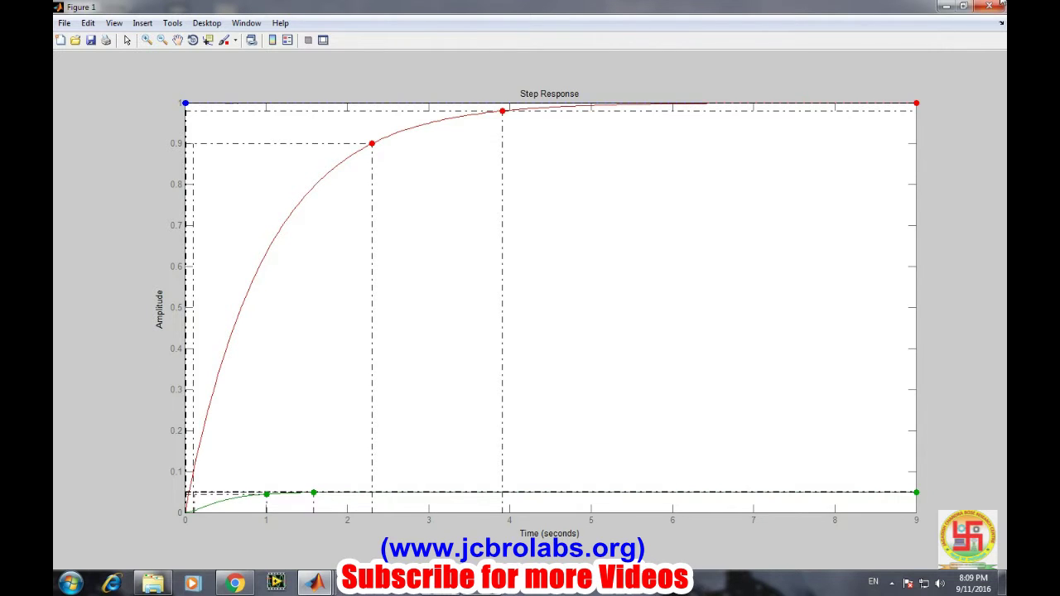
left_click(990, 5)
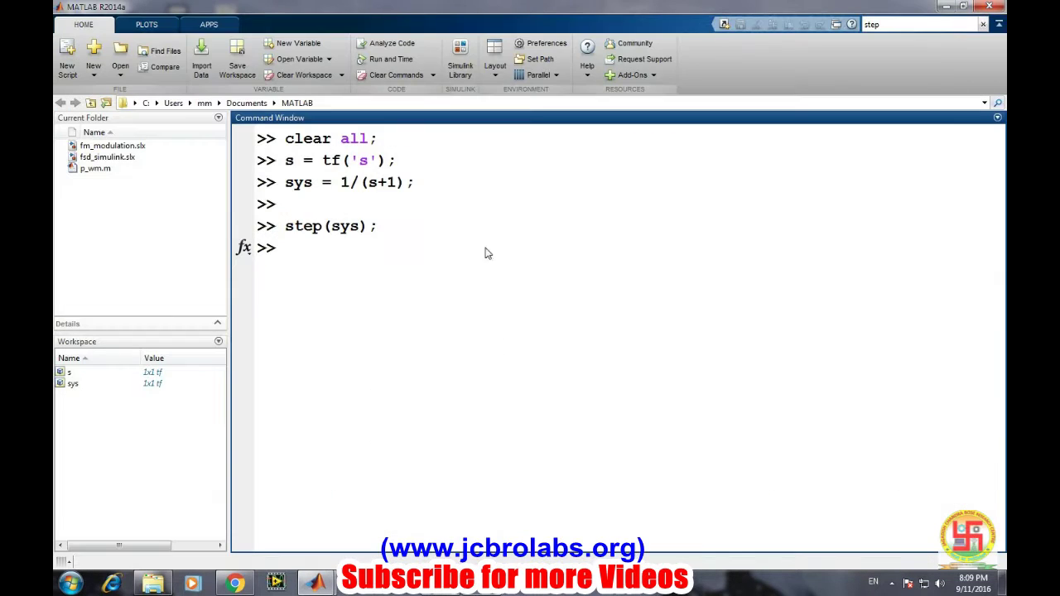
type("step(sys)")
key("Return")
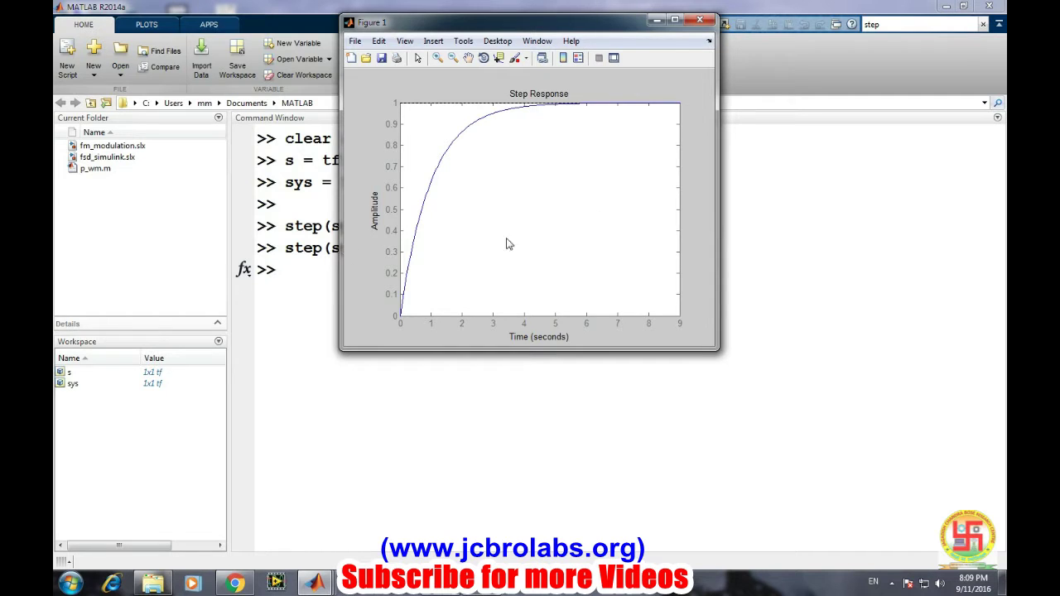
left_click(675, 20)
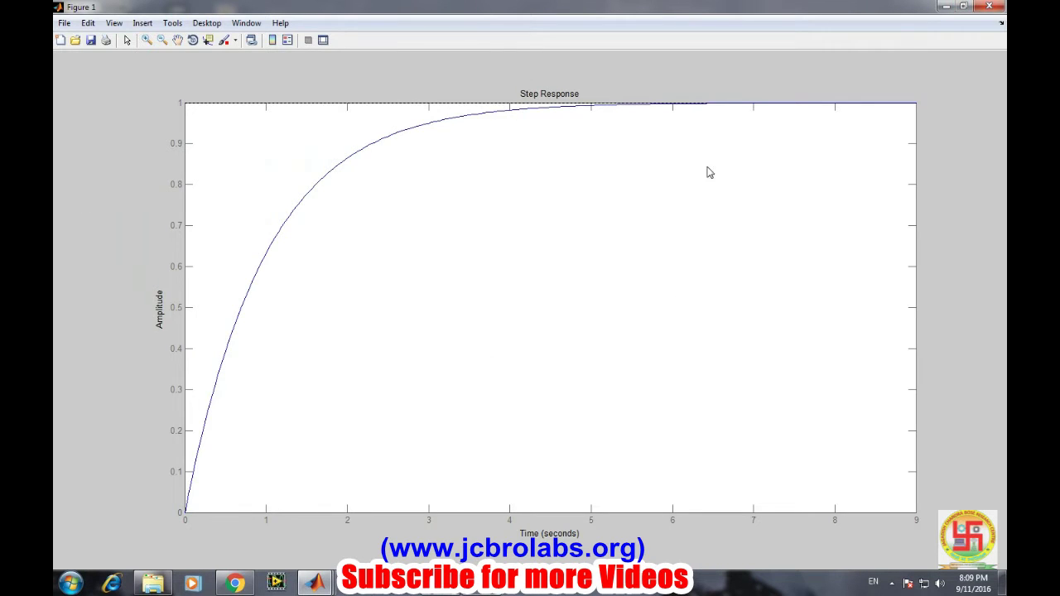
left_click(945, 5)
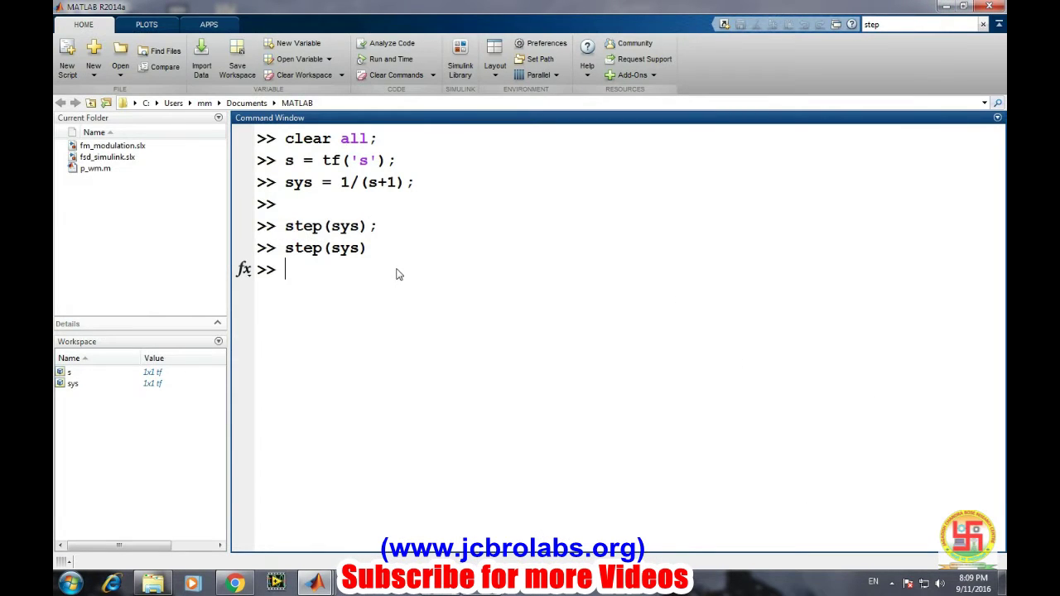
Step: Run bode(sys) and bring the Bode Diagram of 1/(s+1) to the front
key("Return")
type("bode(")
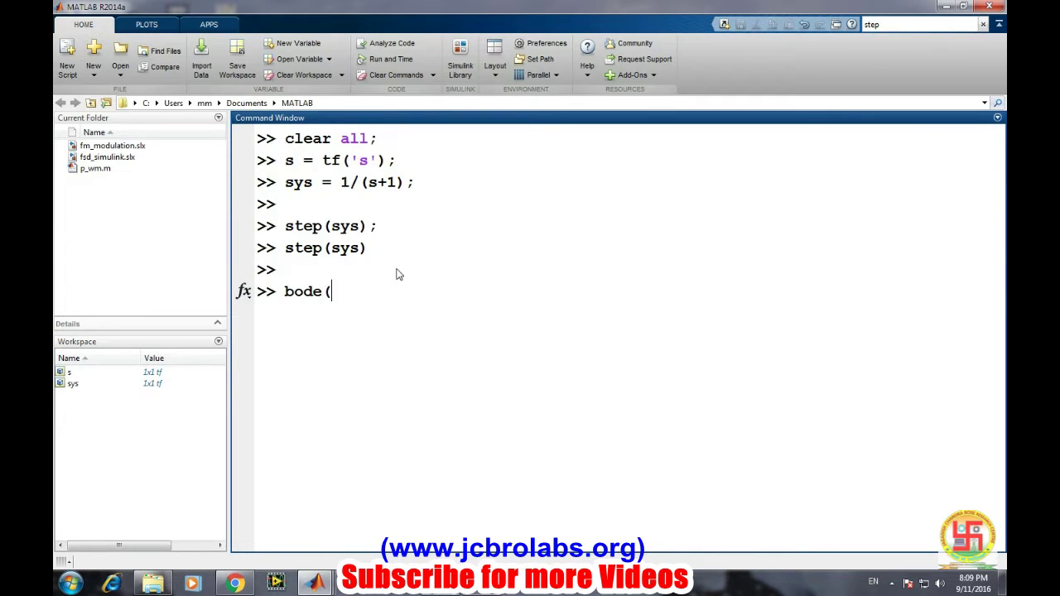
type("sys)")
key("Return")
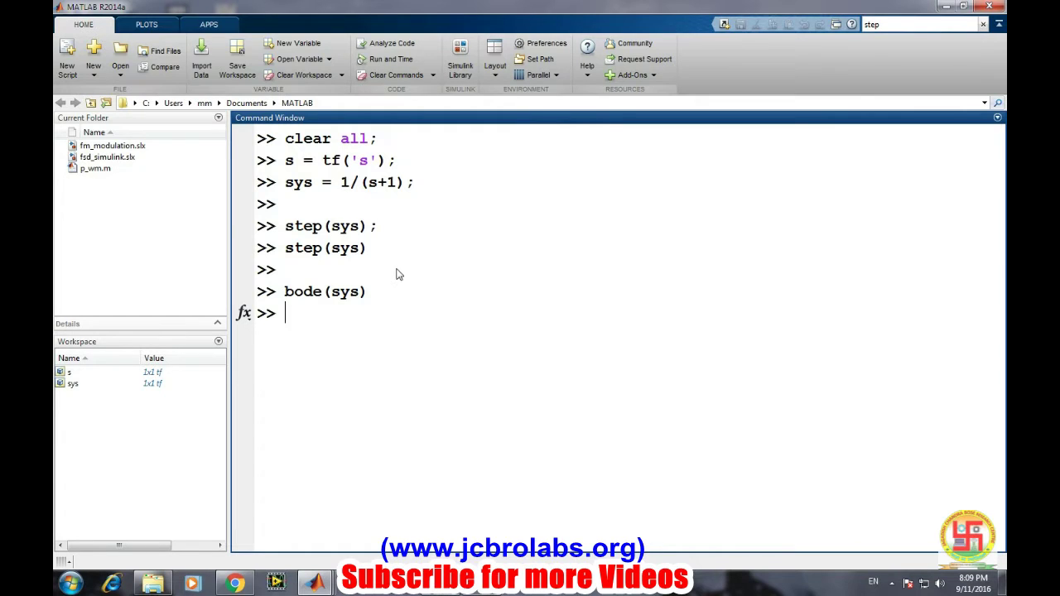
mouse_move(314, 583)
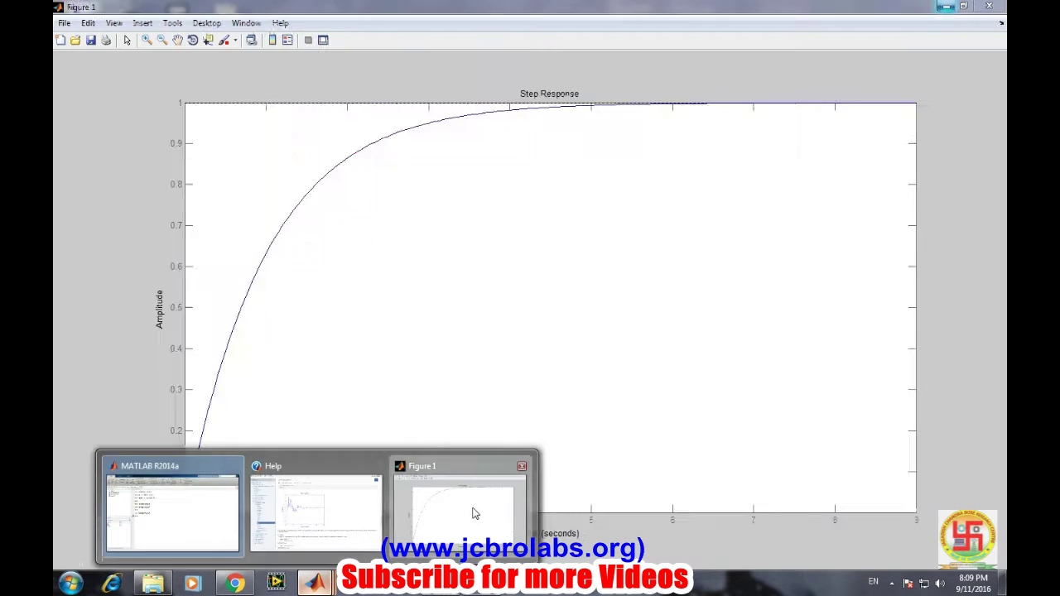
left_click(474, 513)
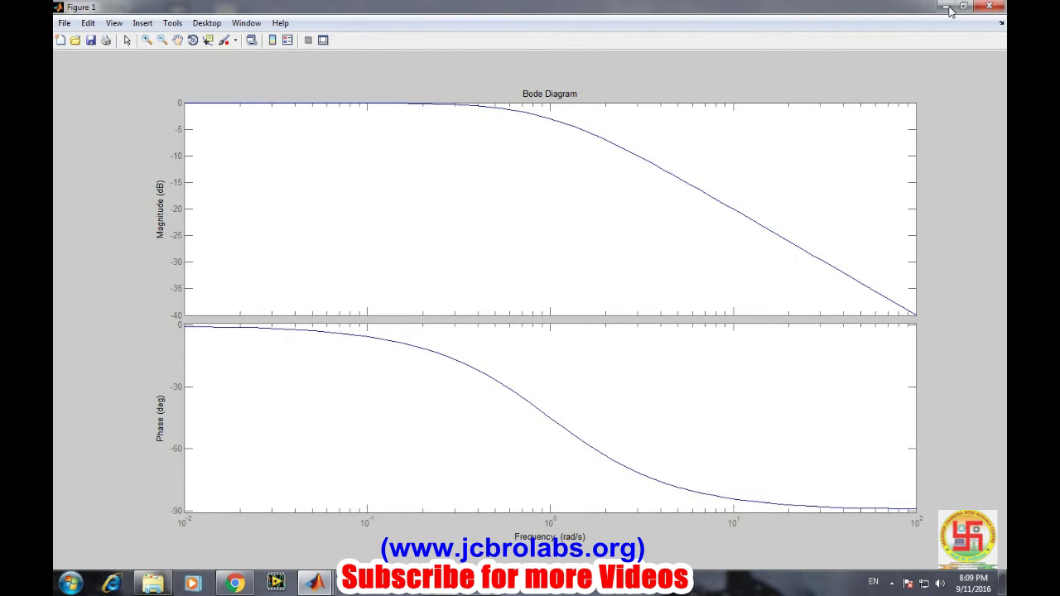
left_click(1000, 5)
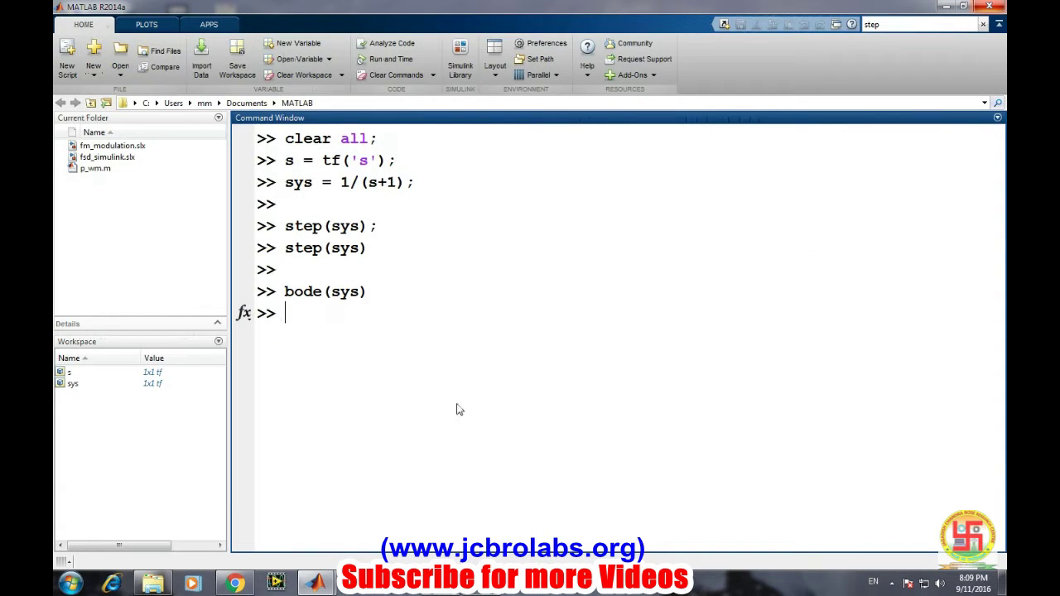